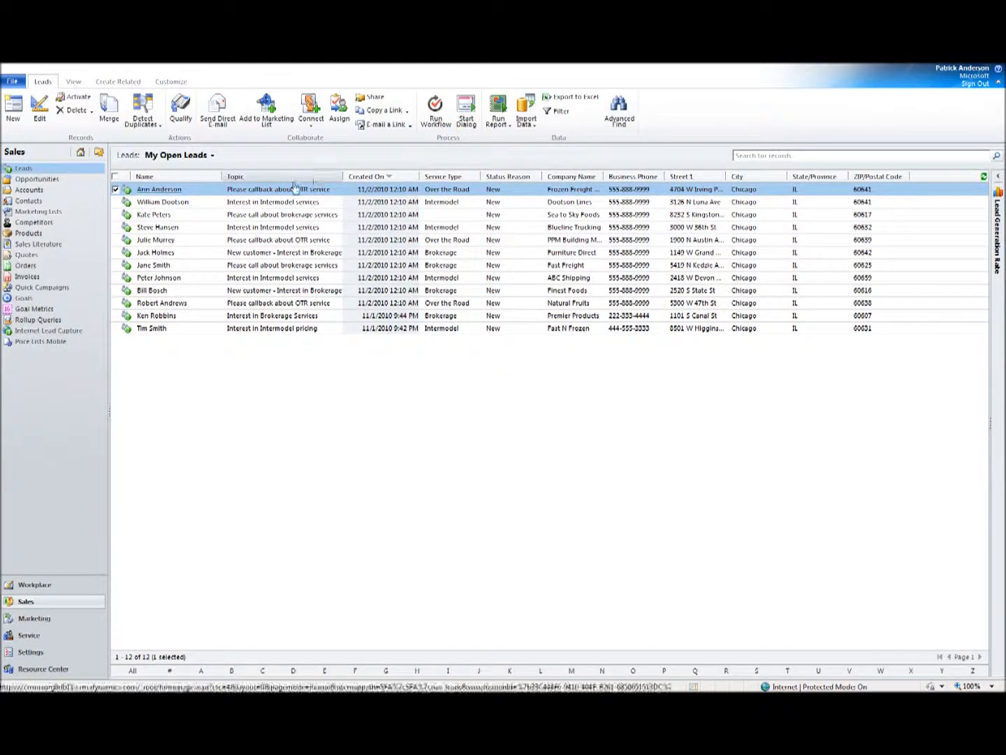
Open the Dootson Lines lead from My Open Leads in a maximized window and start the Qualify Budget dialog on it.
left_click(254, 204)
left_click(182, 204)
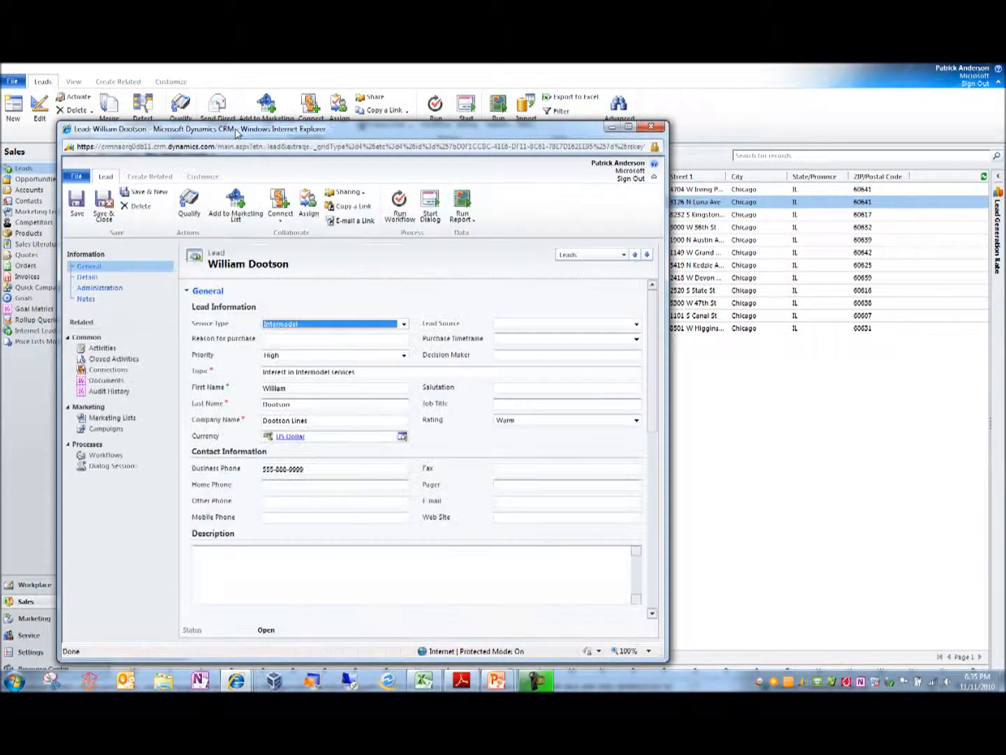
double_click(235, 129)
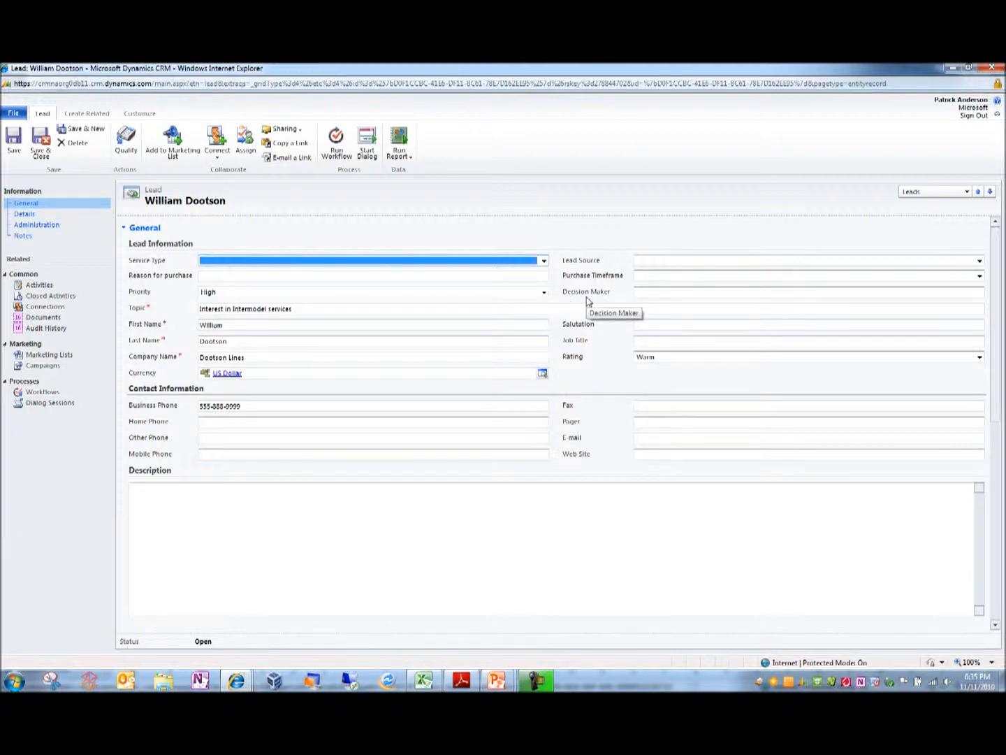
left_click(367, 144)
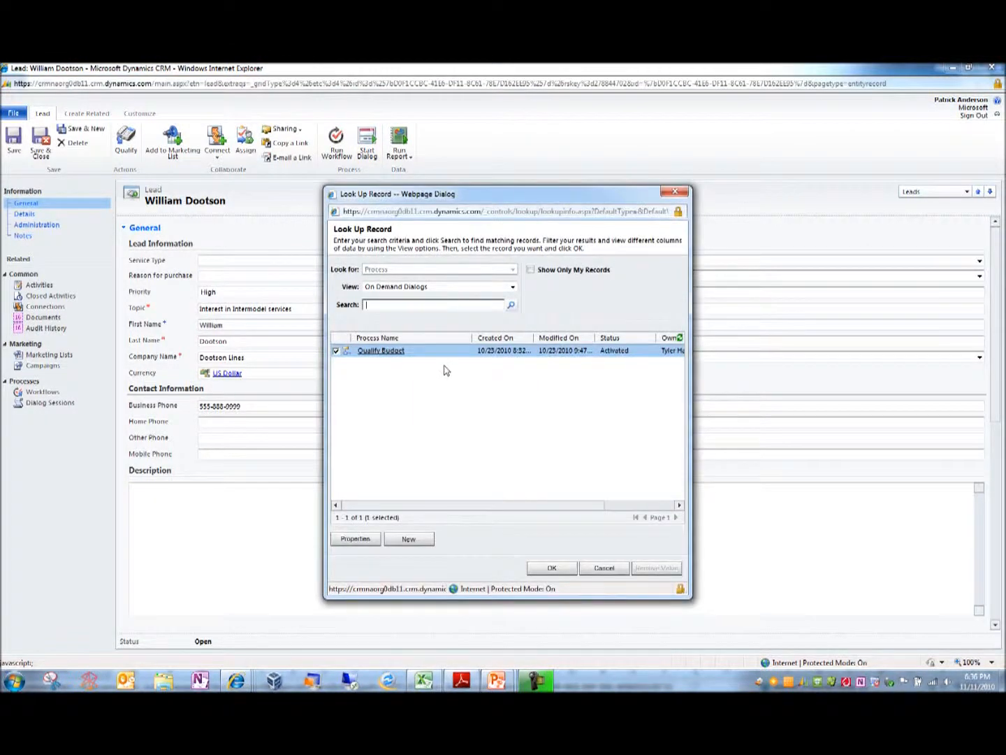
left_click(552, 569)
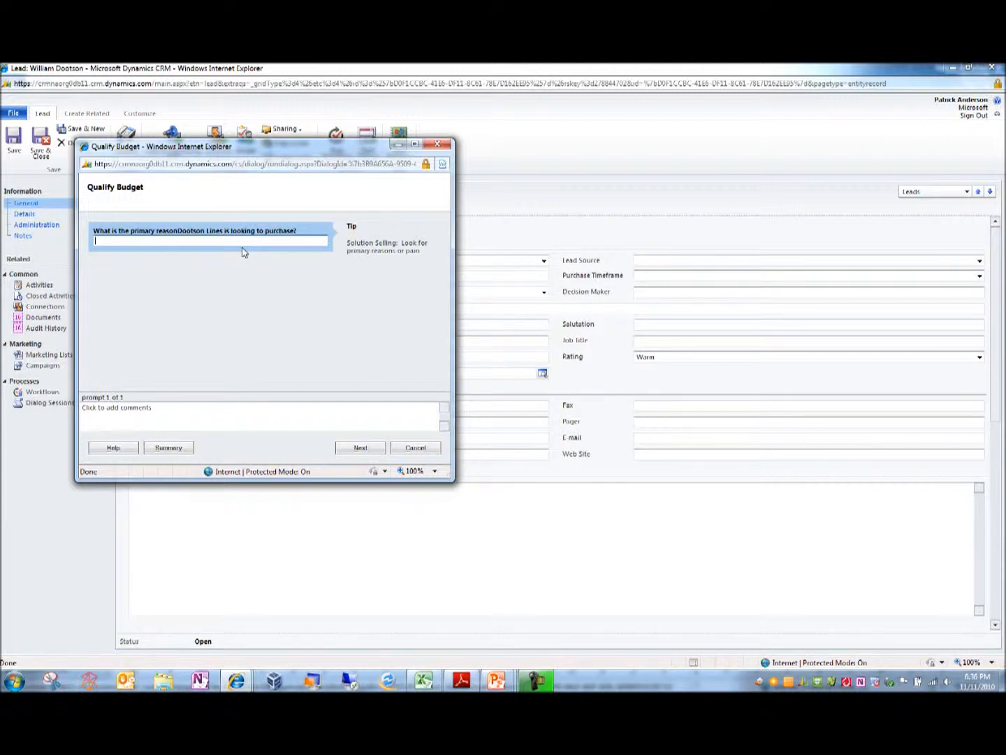
Answer the primary reason for purchase with "purchase some additional product" and continue to the following prompt.
double_click(211, 231)
left_click_drag(211, 232, 193, 231)
left_click(181, 238)
left_click(233, 411)
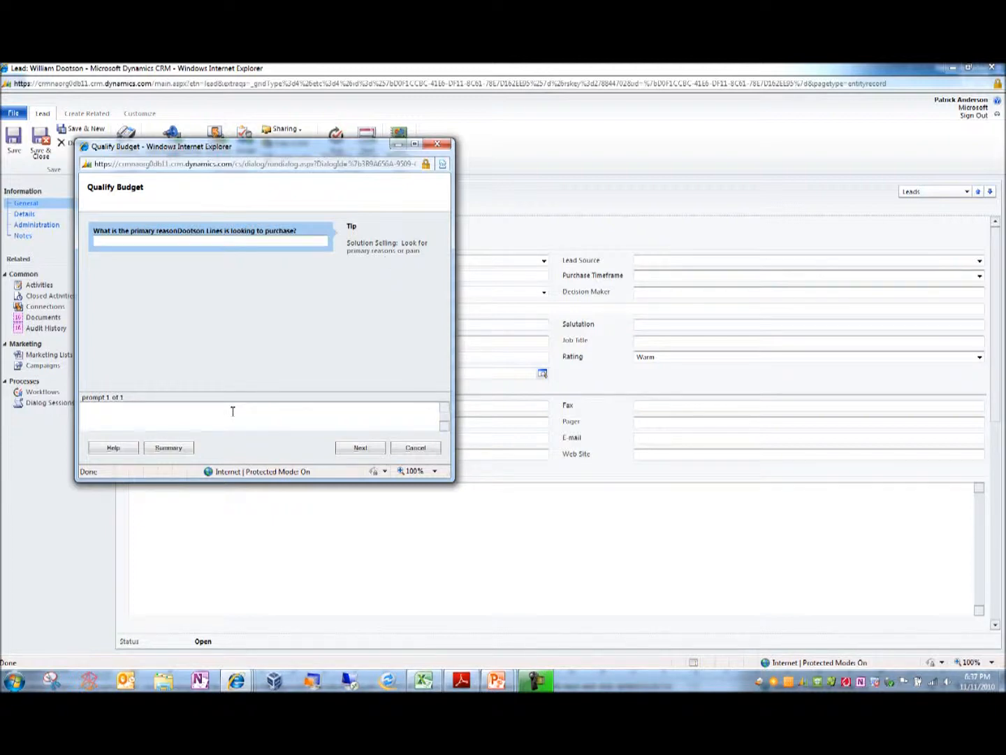
left_click(208, 240)
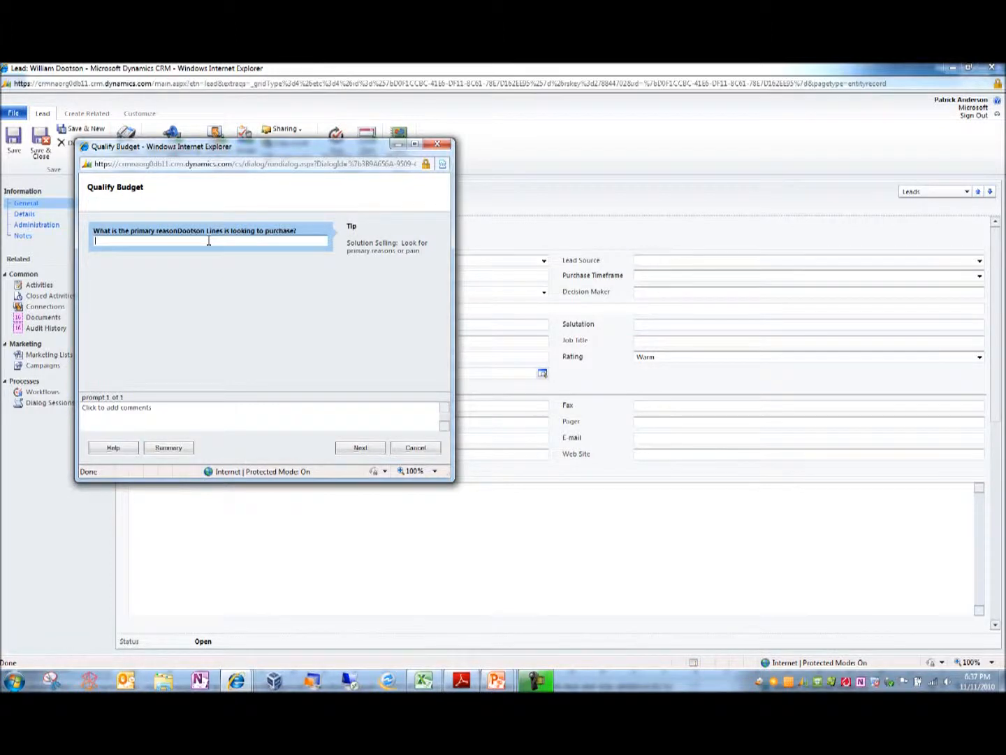
type("purchase some additional product")
left_click(361, 447)
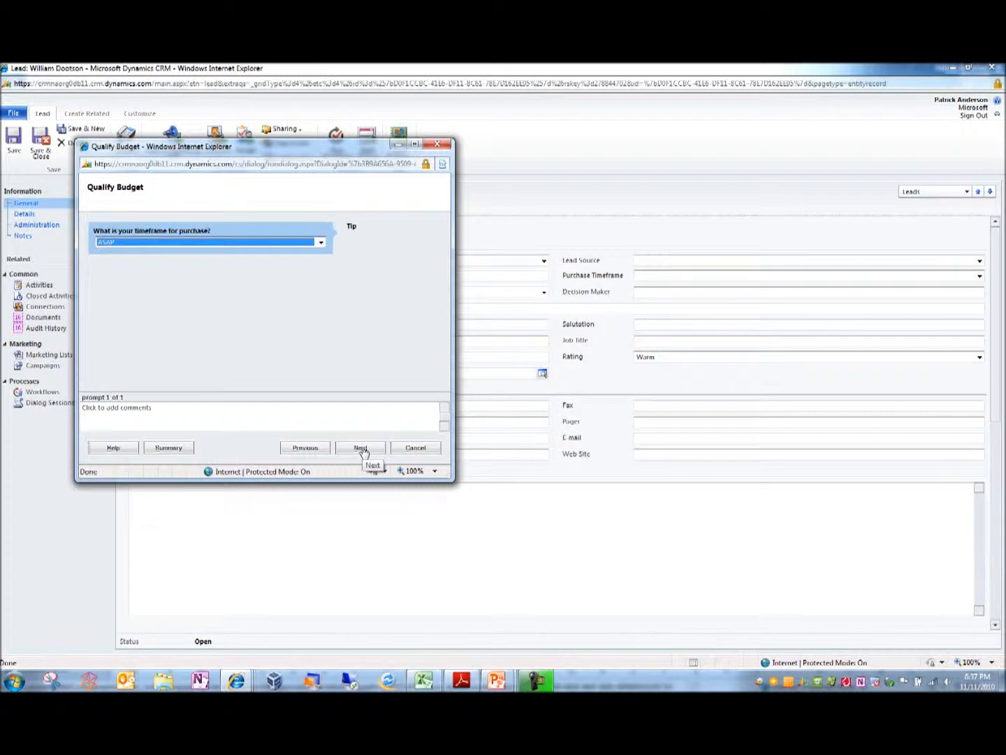
Set the timeframe for purchase to <30 Days and continue to the following prompt.
left_click(363, 452)
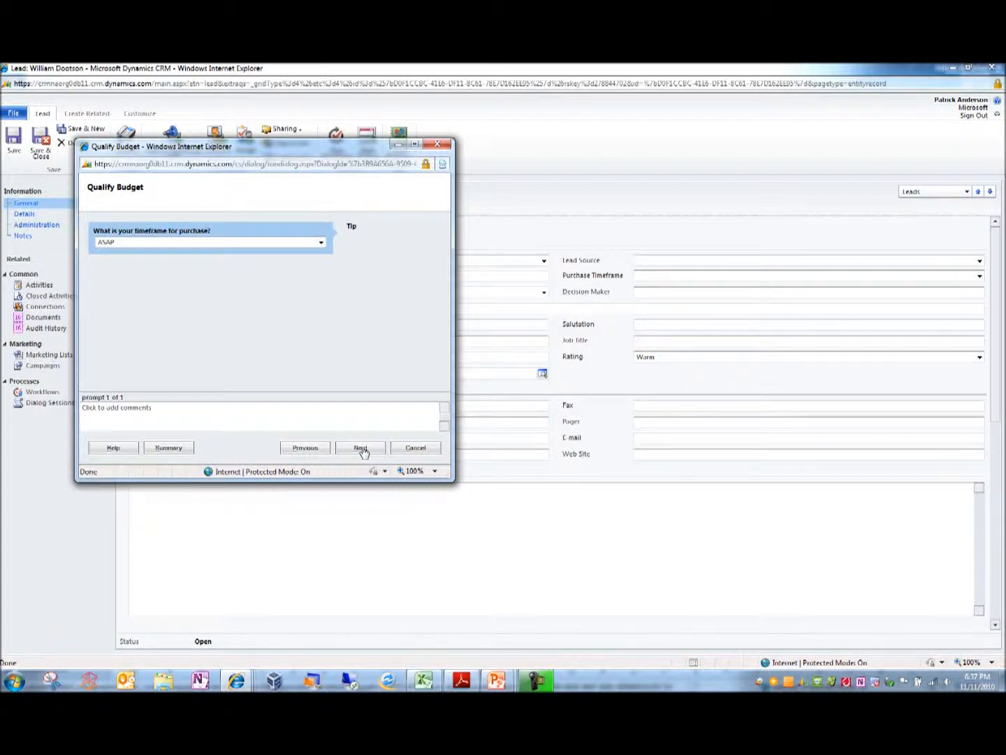
left_click(321, 242)
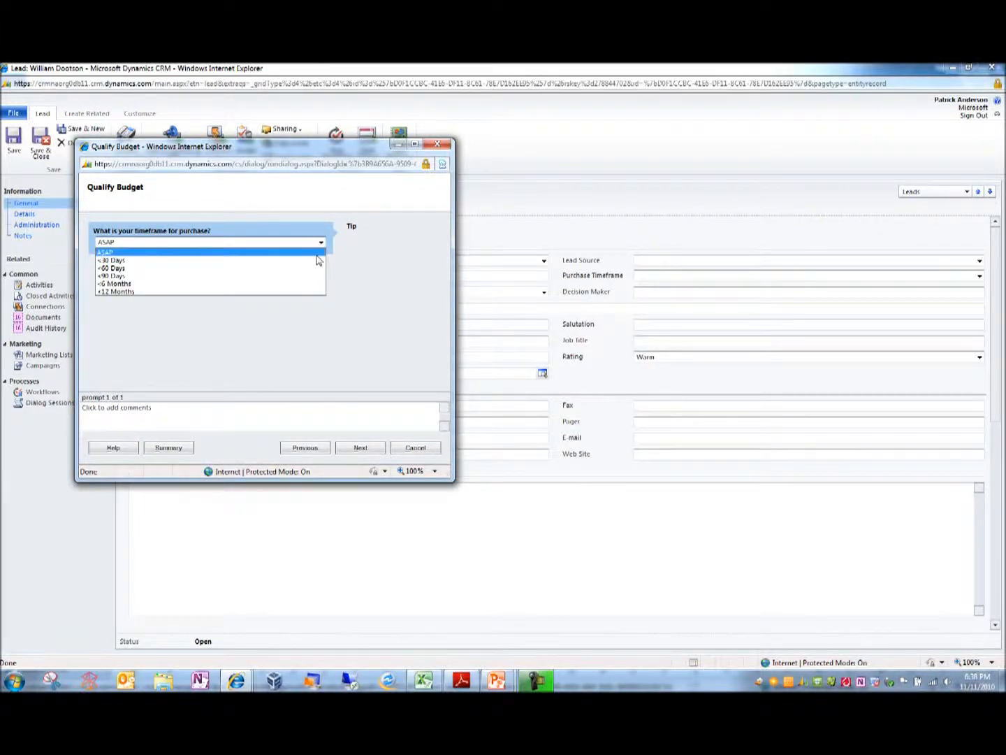
left_click(318, 252)
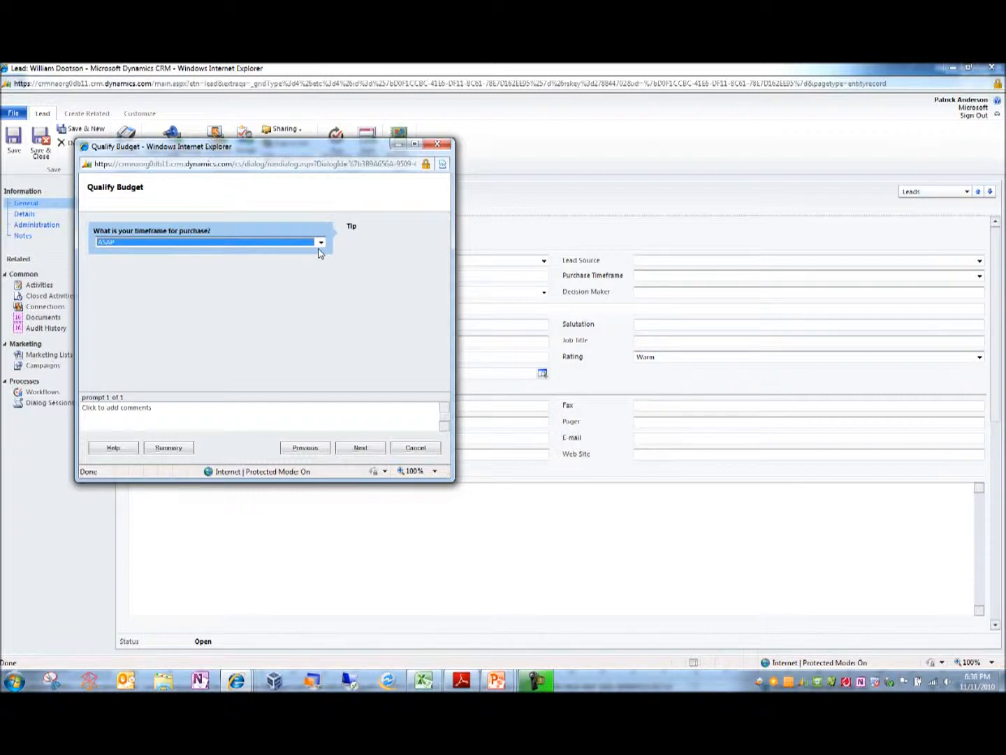
left_click(320, 243)
left_click(309, 264)
left_click(362, 450)
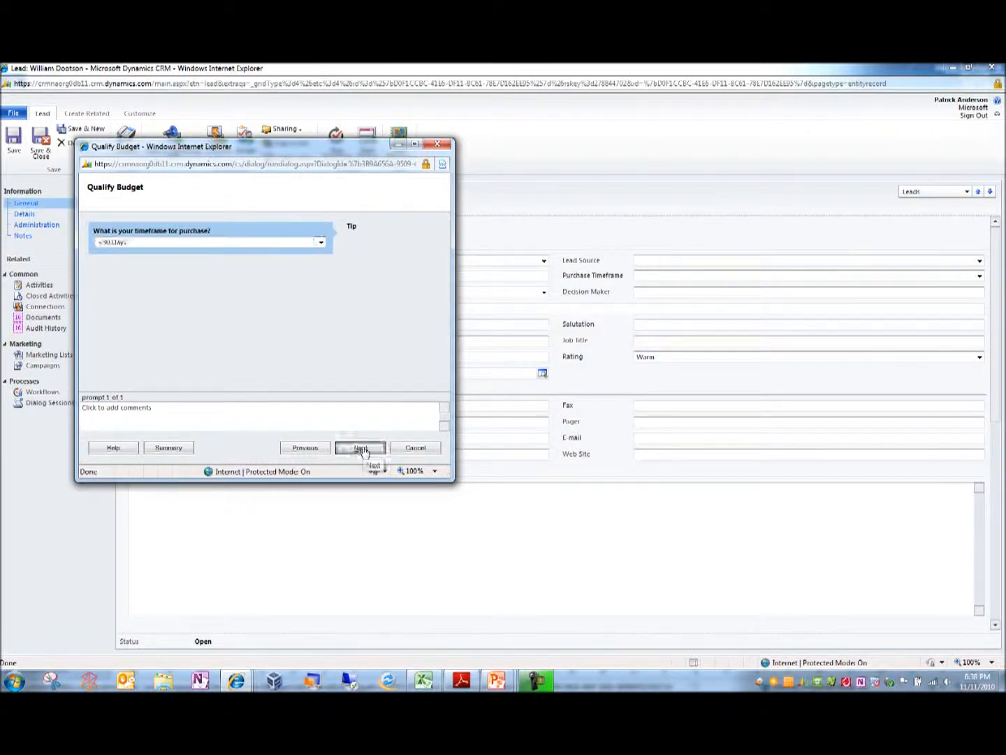
Enter the decision maker's full name for this purchase and continue to the following prompt.
left_click(276, 242)
type("Patri")
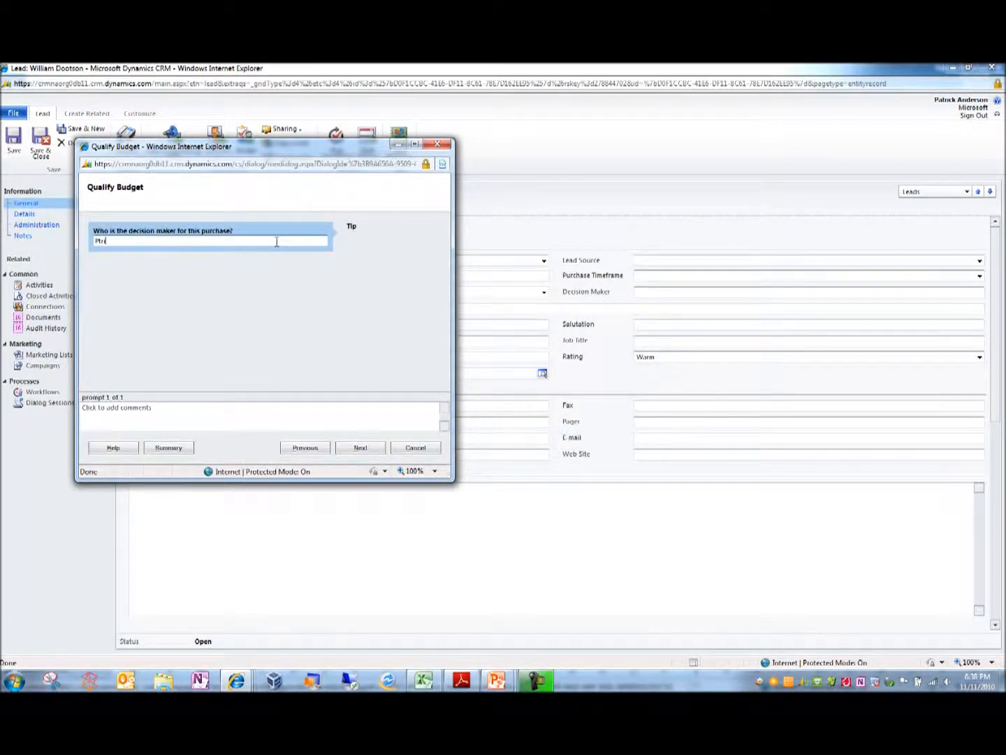
type("ck Anderson")
left_click(358, 447)
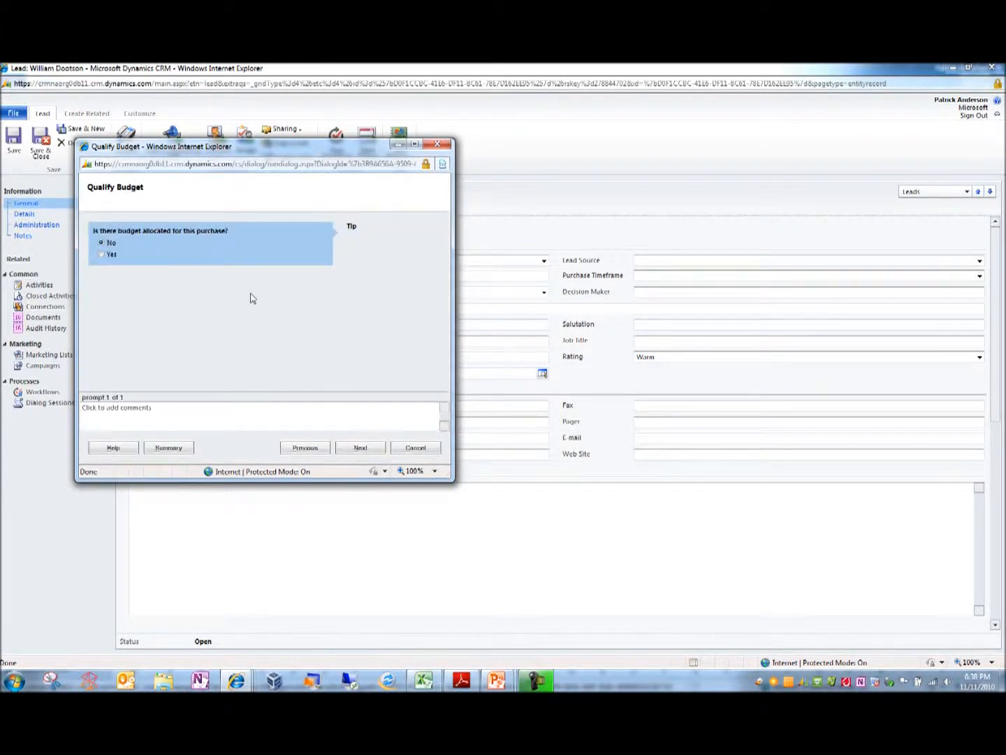
Answer Yes to whether budget is allocated for this purchase and finish the Qualify Budget dialog.
left_click(103, 256)
left_click(374, 449)
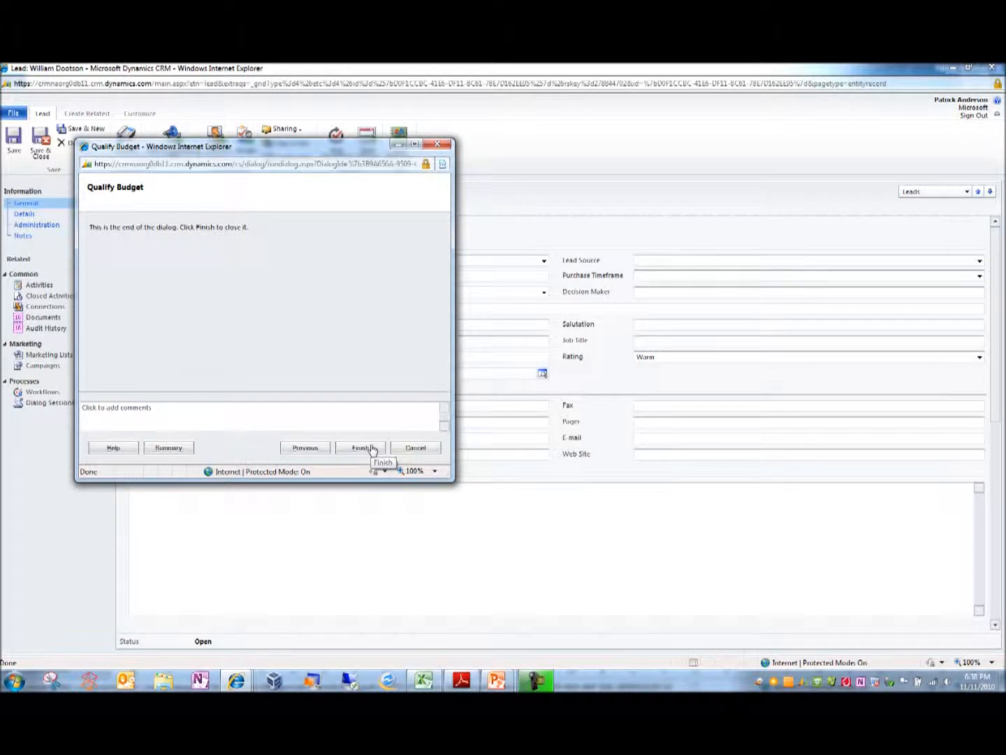
left_click(371, 448)
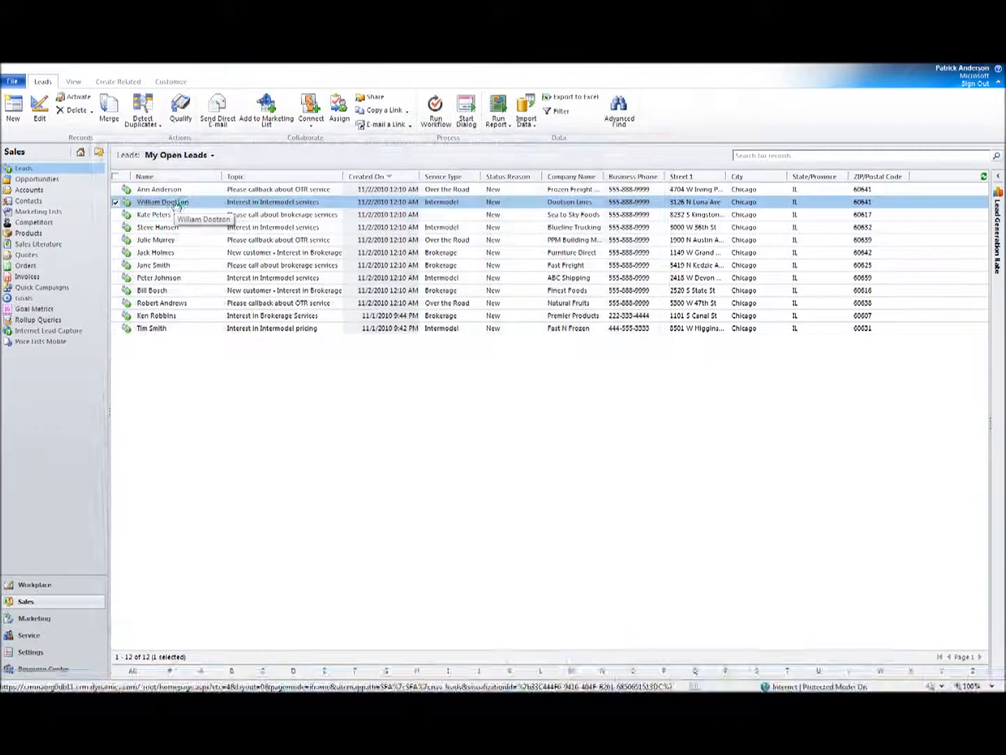
Reopen the Dootson Lines lead and check its Reason for purchase, Purchase Timeframe and Decision Maker fields.
double_click(175, 202)
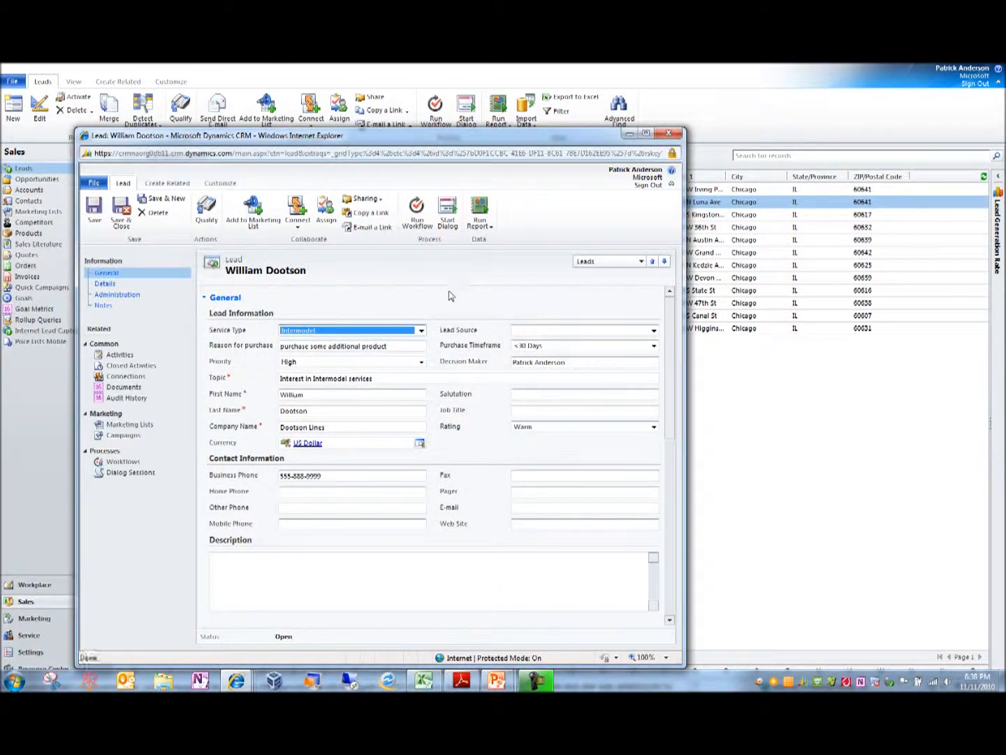
key("Tab")
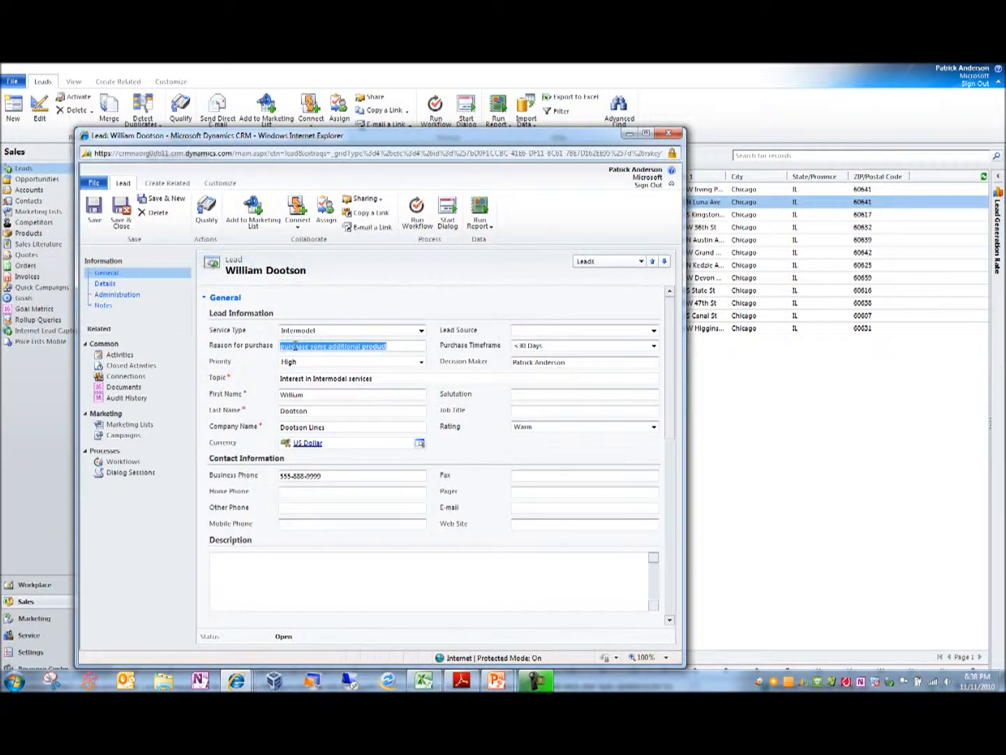
left_click(586, 347)
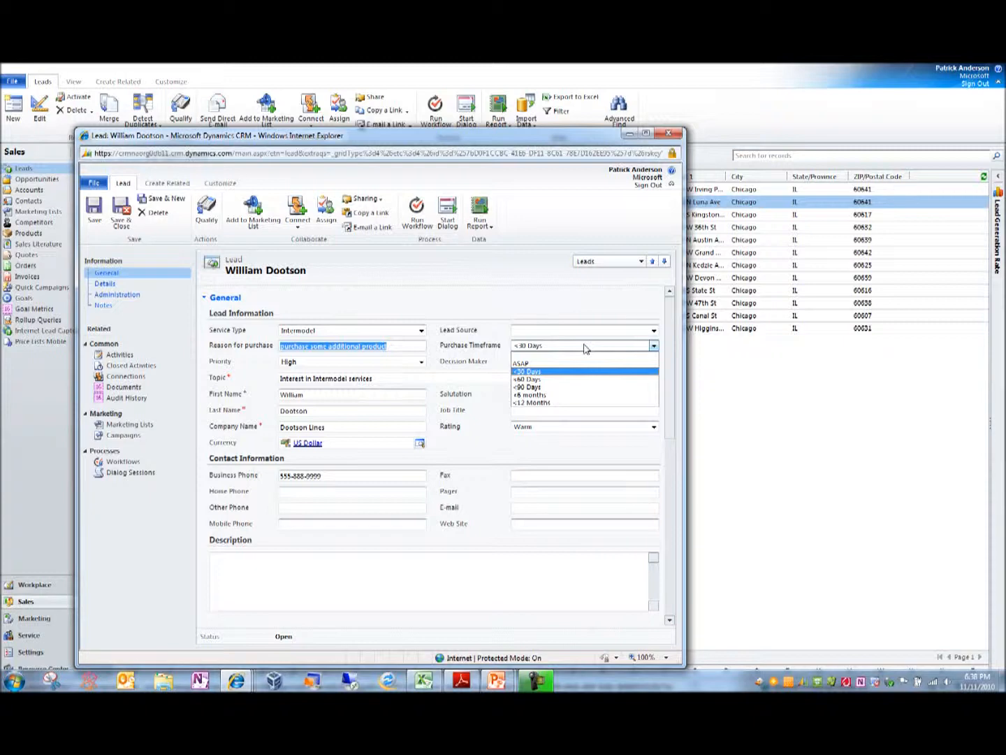
left_click(586, 347)
left_click(575, 362)
left_click_drag(575, 362, 406, 377)
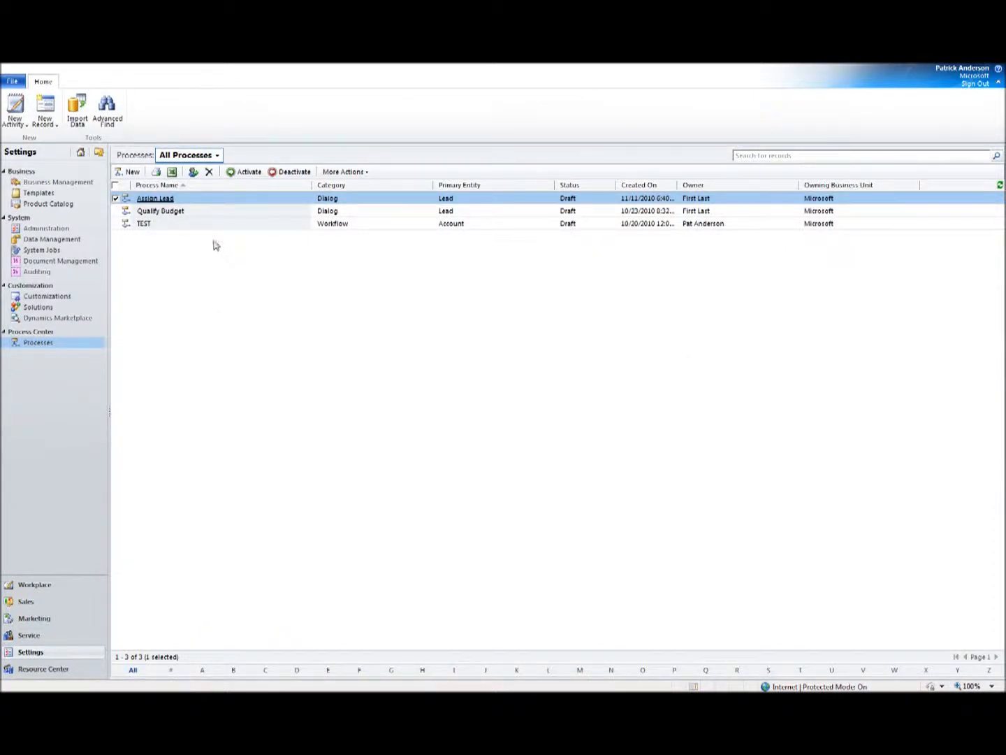
Open the Qualify Budget process in a maximized window and open the properties of its Capture Reason for Purchase prompt.
left_click(175, 214)
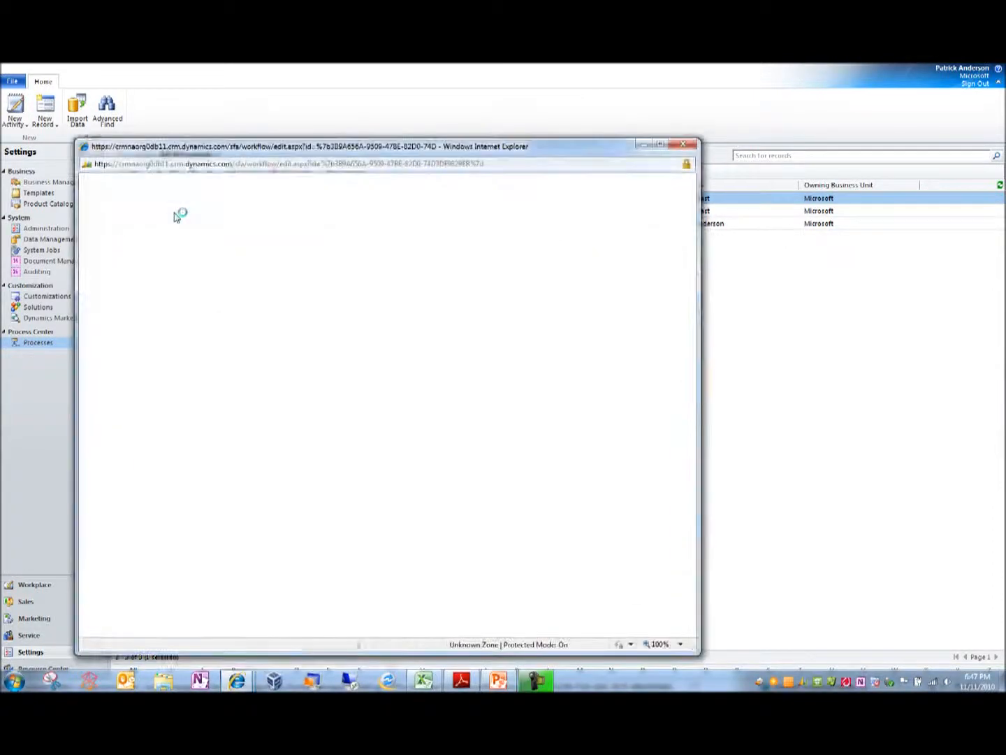
double_click(201, 152)
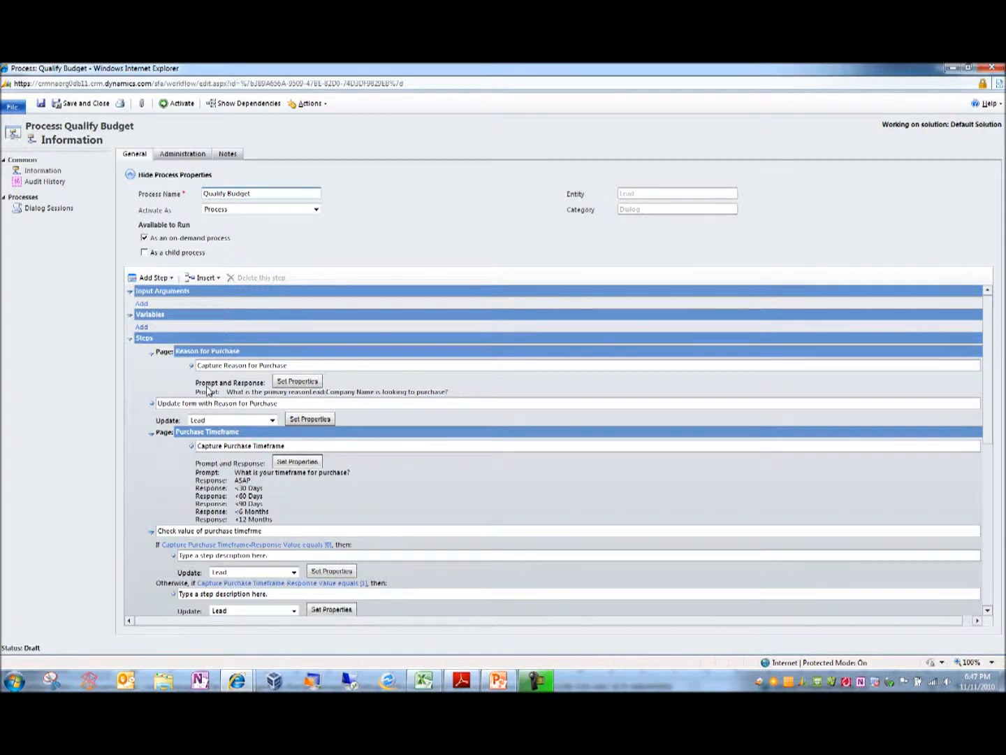
left_click(168, 279)
left_click(290, 382)
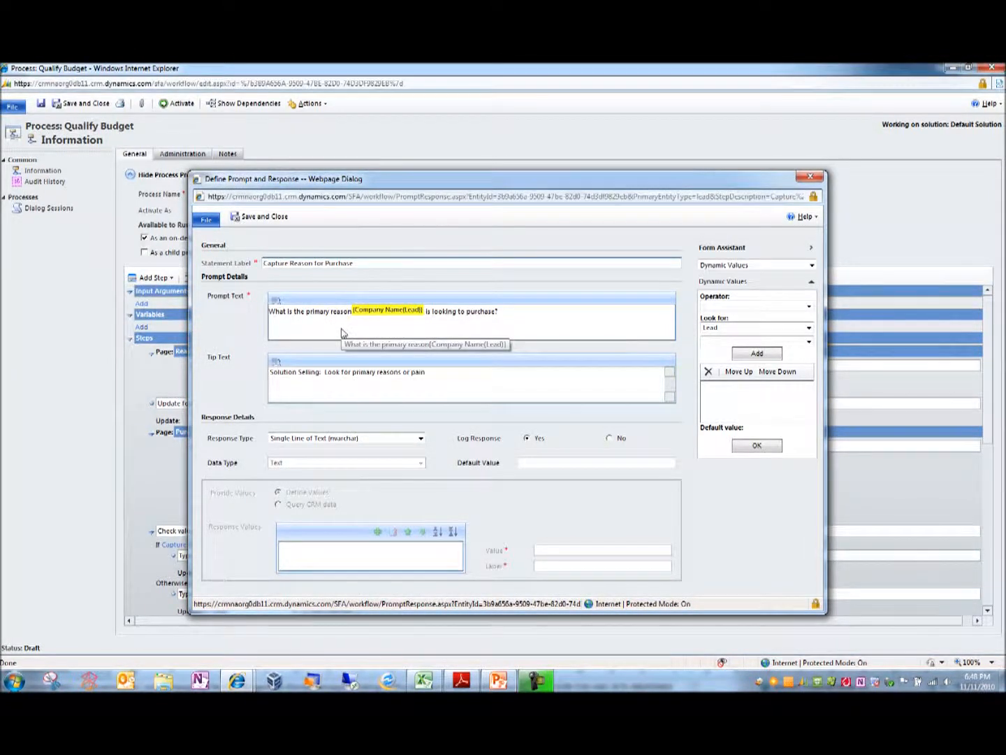
Inspect the Company Name dynamic value in the prompt text and try adding the lead's Created By field to the dynamic values.
left_click(377, 314)
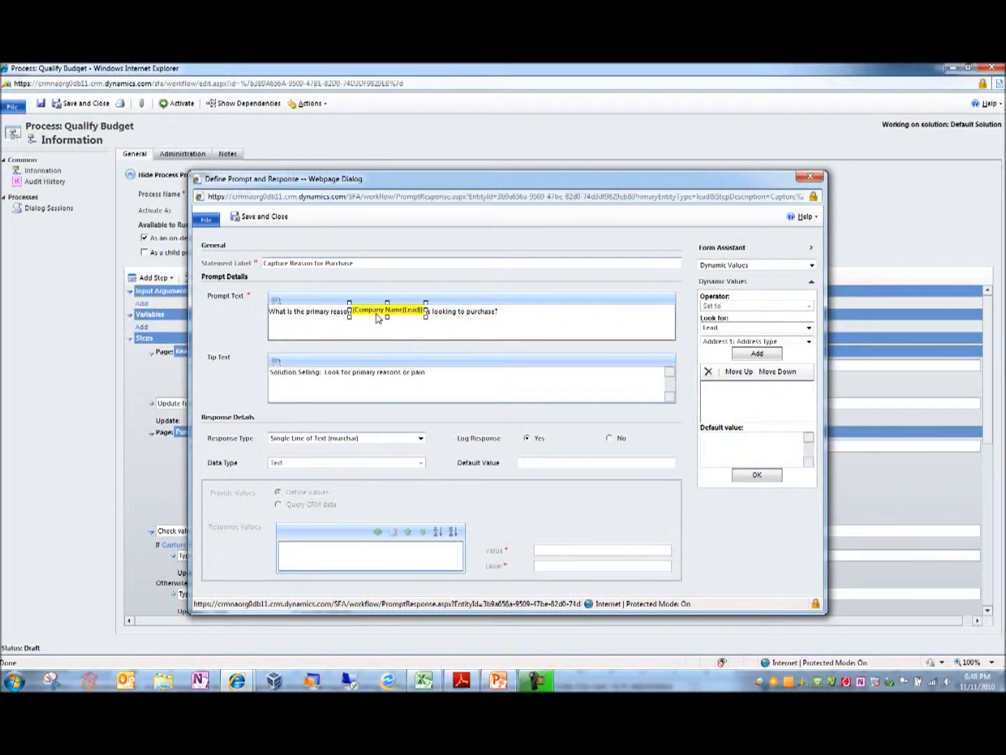
left_click(765, 327)
left_click(766, 331)
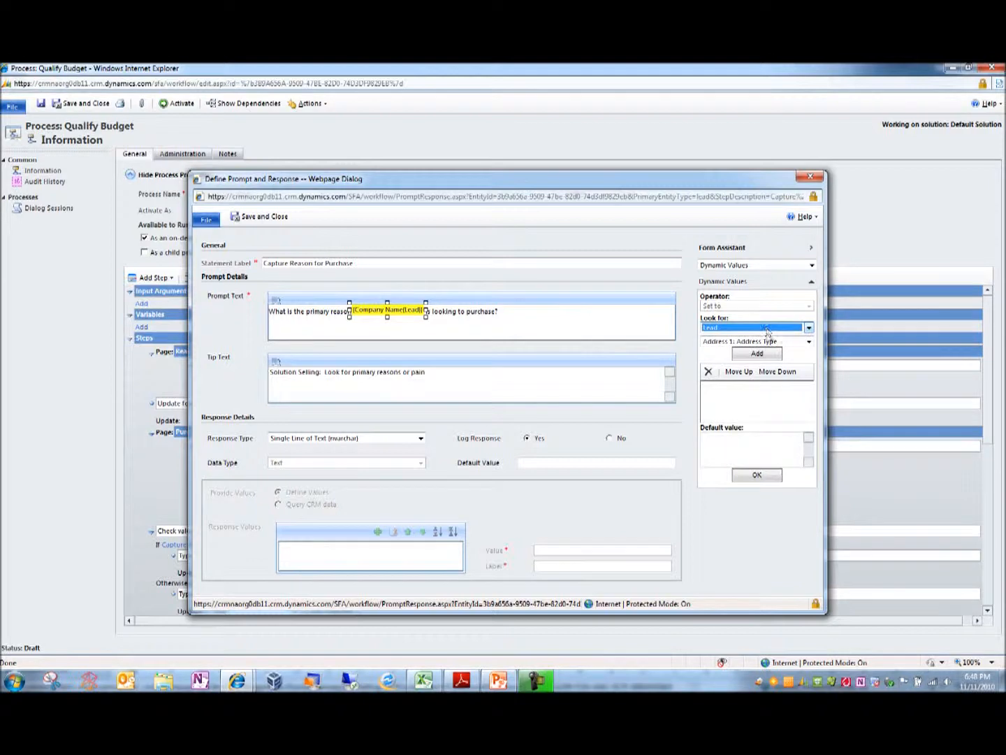
left_click(776, 342)
left_click_drag(812, 380, 813, 446)
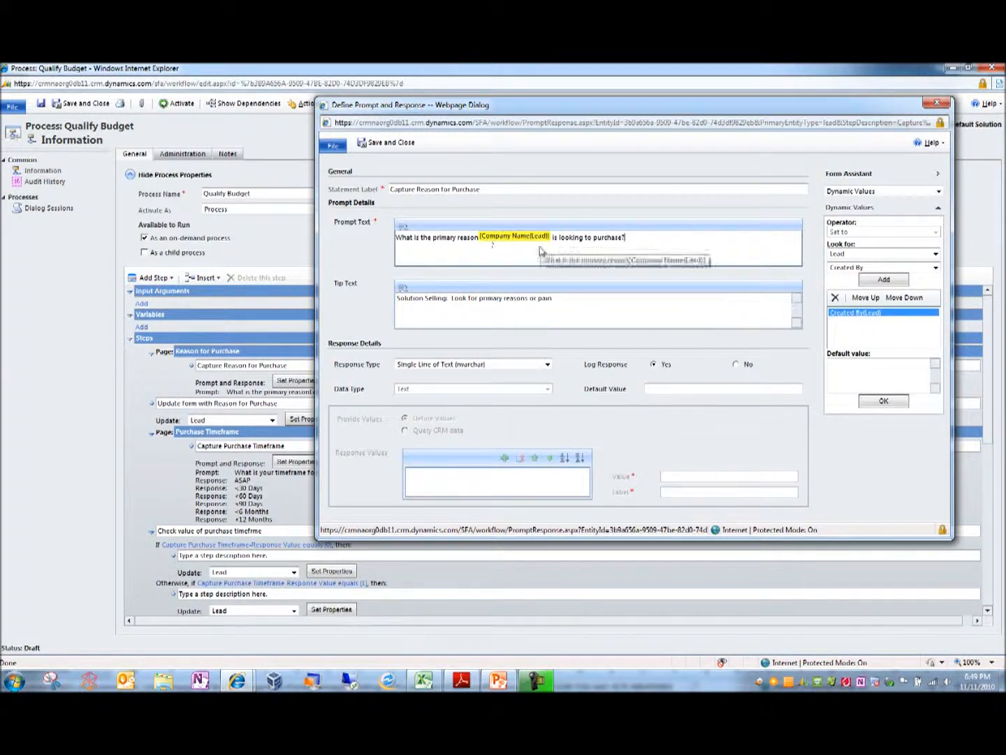
Review the tip text and available response types of the Capture Reason for Purchase prompt, and save and close its properties.
left_click(582, 311)
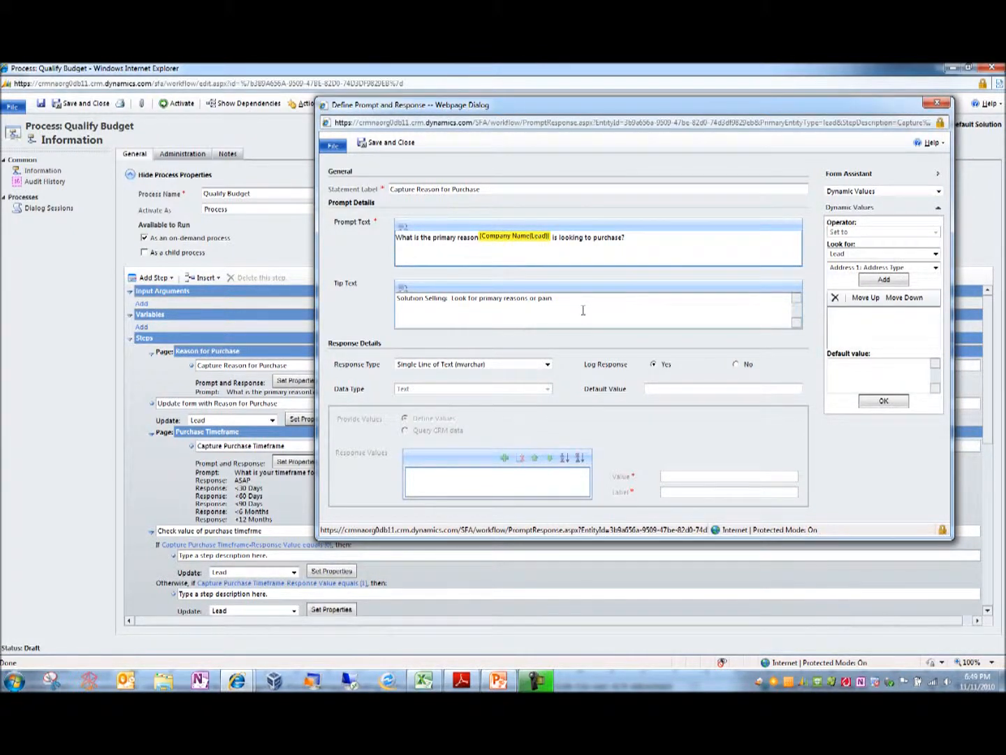
left_click(546, 364)
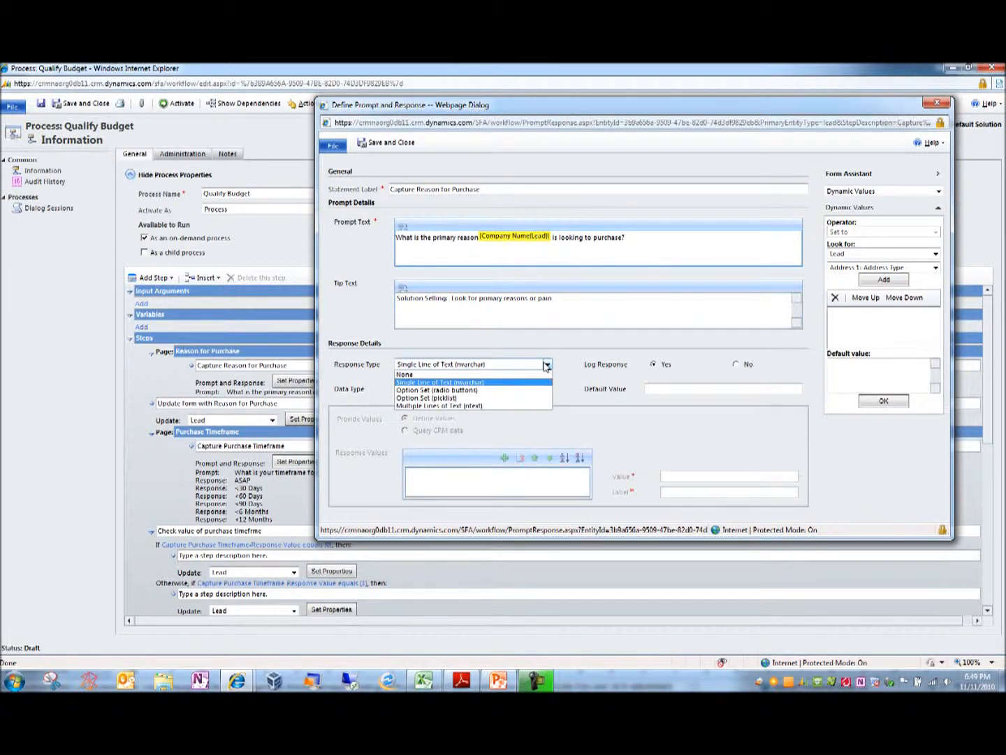
left_click(546, 365)
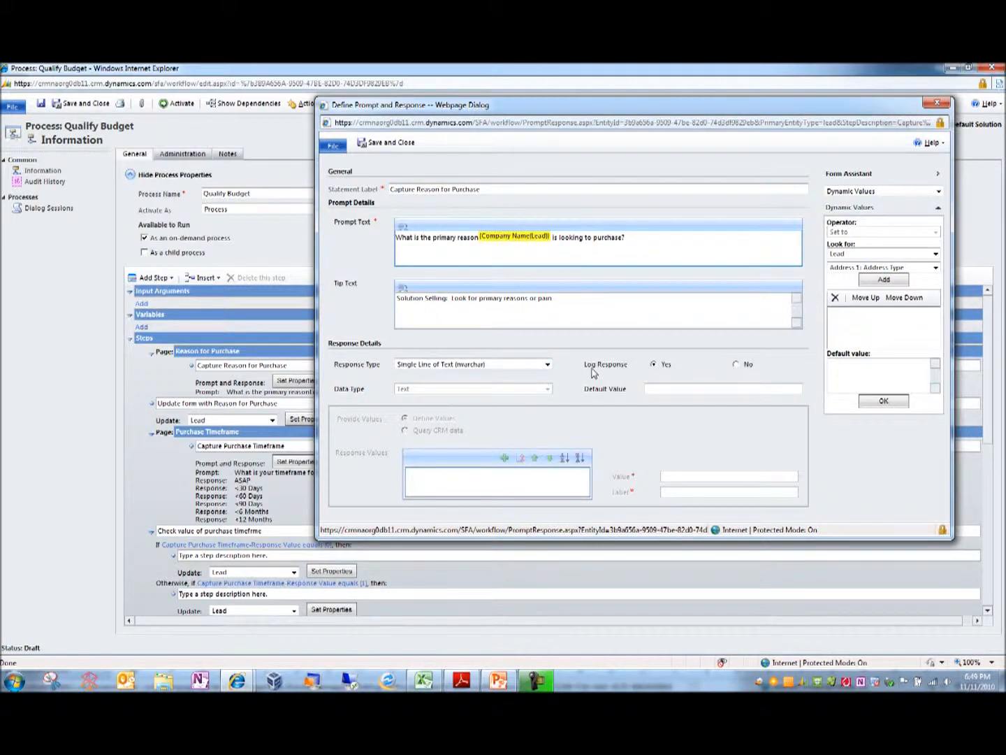
left_click(370, 144)
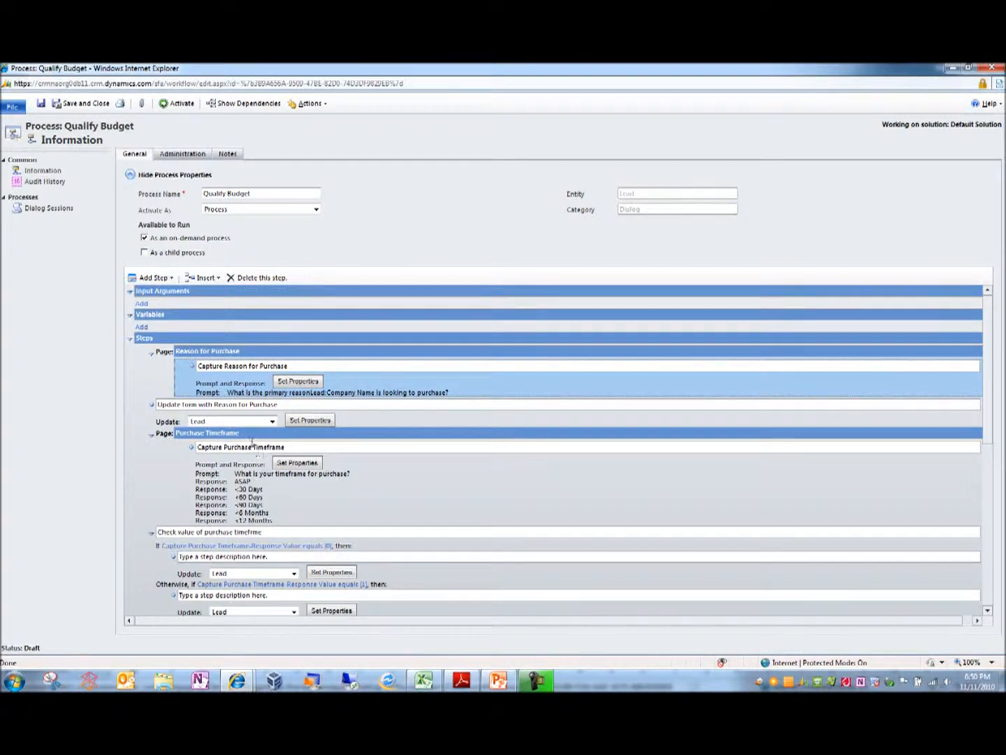
Open the properties of the Capture Purchase Timeframe prompt and enlarge the dialog.
left_click(256, 490)
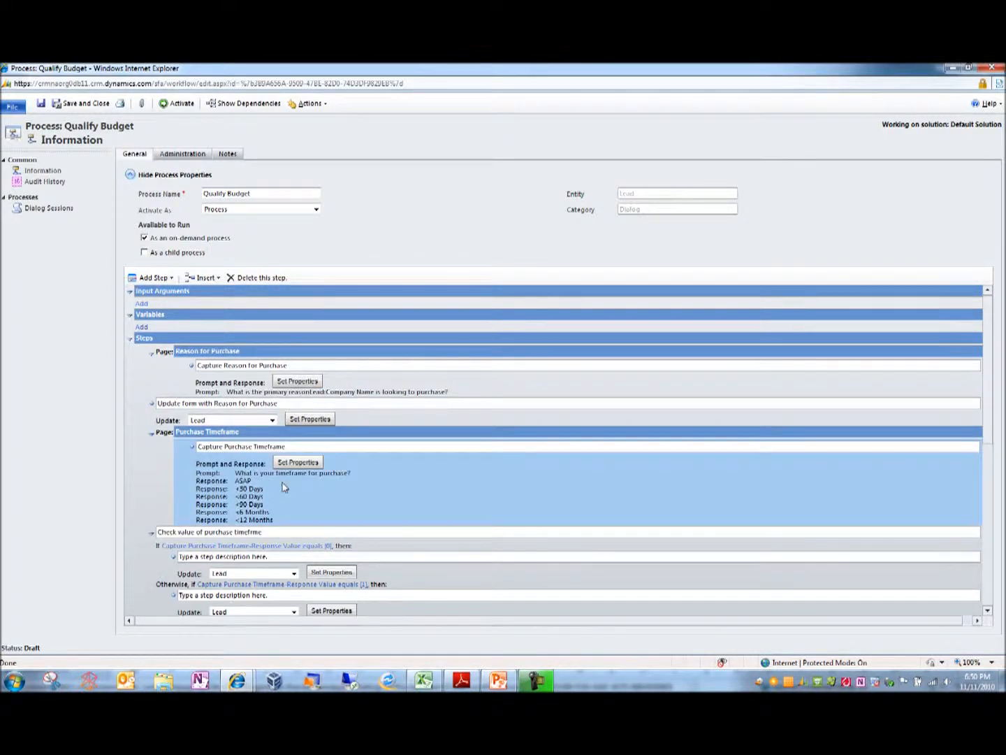
left_click(303, 462)
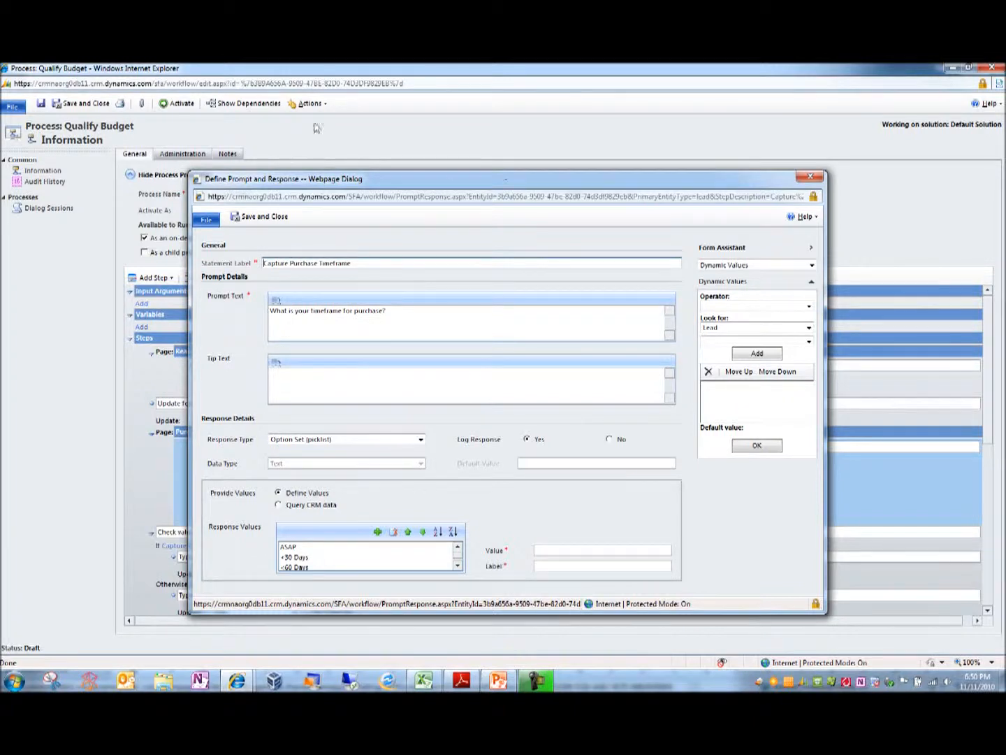
left_click_drag(189, 172, 78, 86)
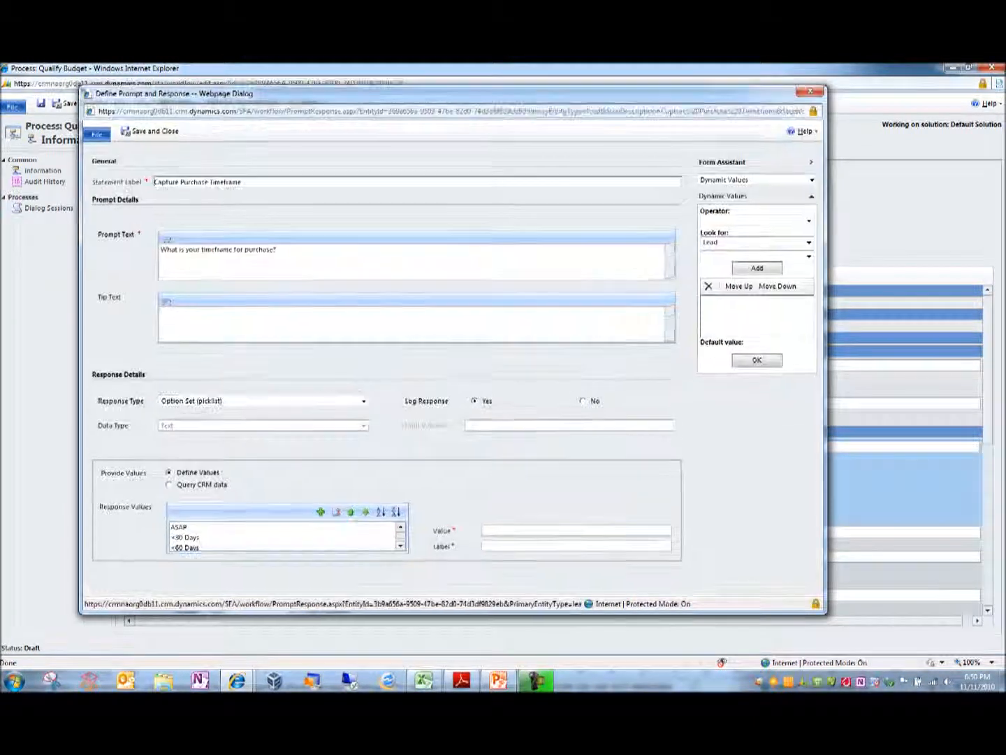
Review the timeframe prompt's response values, inspect the value and label of the <30 Days option, and save and close the properties.
left_click(403, 546)
left_click(402, 546)
left_click(403, 546)
left_click(402, 547)
left_click(403, 547)
left_click(401, 527)
left_click(401, 527)
left_click(400, 528)
left_click(400, 527)
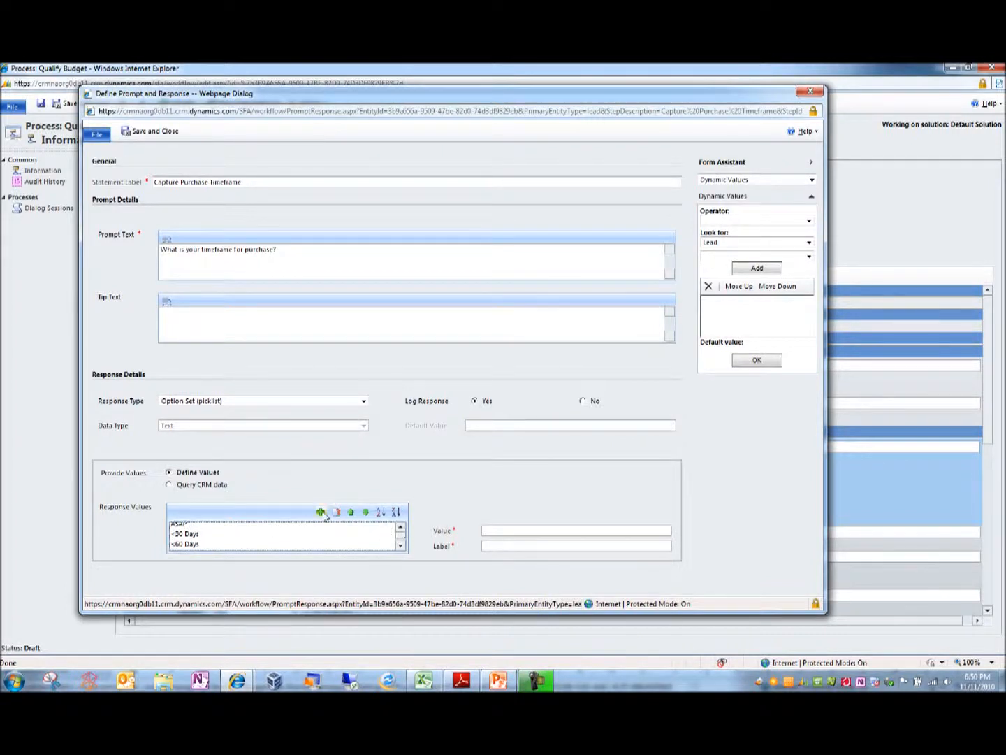
left_click(223, 533)
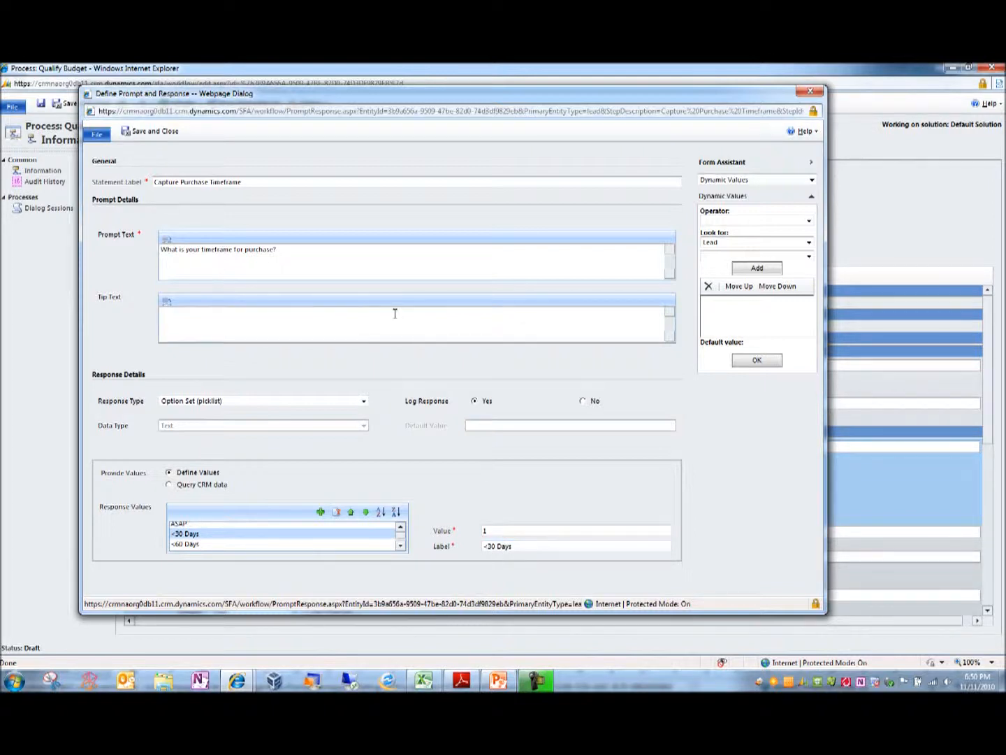
left_click(149, 130)
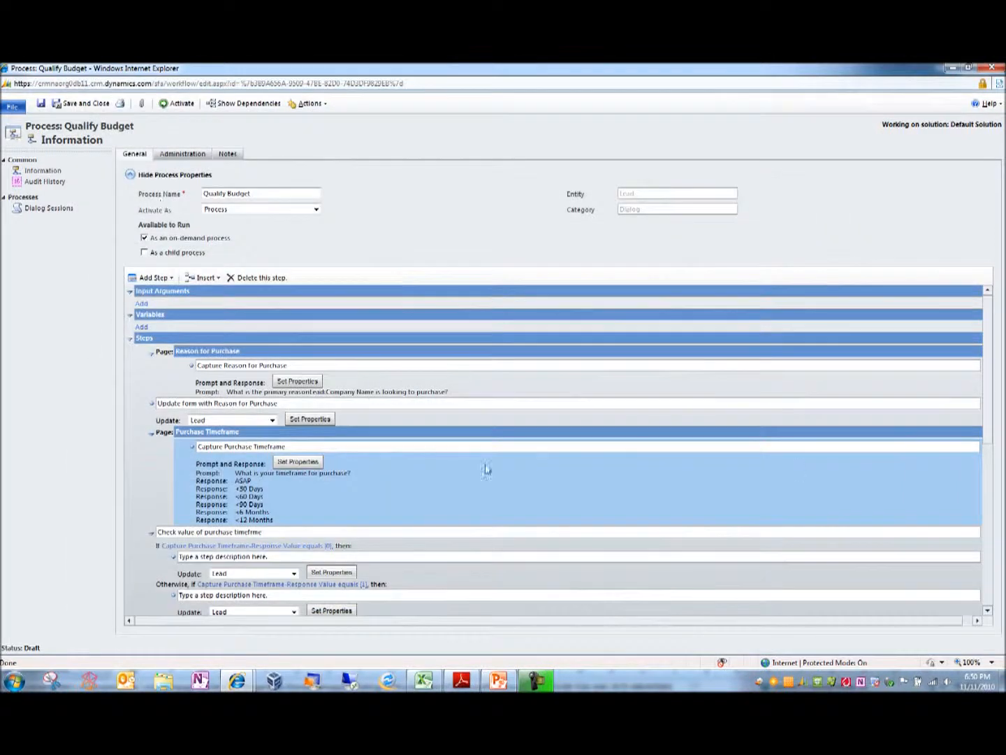
Review the purchase timeframe condition branches and inspect the Purchase Timeframe value in the first branch's lead update properties, closing them without saving.
scroll(992, 440, "down", 3)
left_click_drag(994, 443, 995, 513)
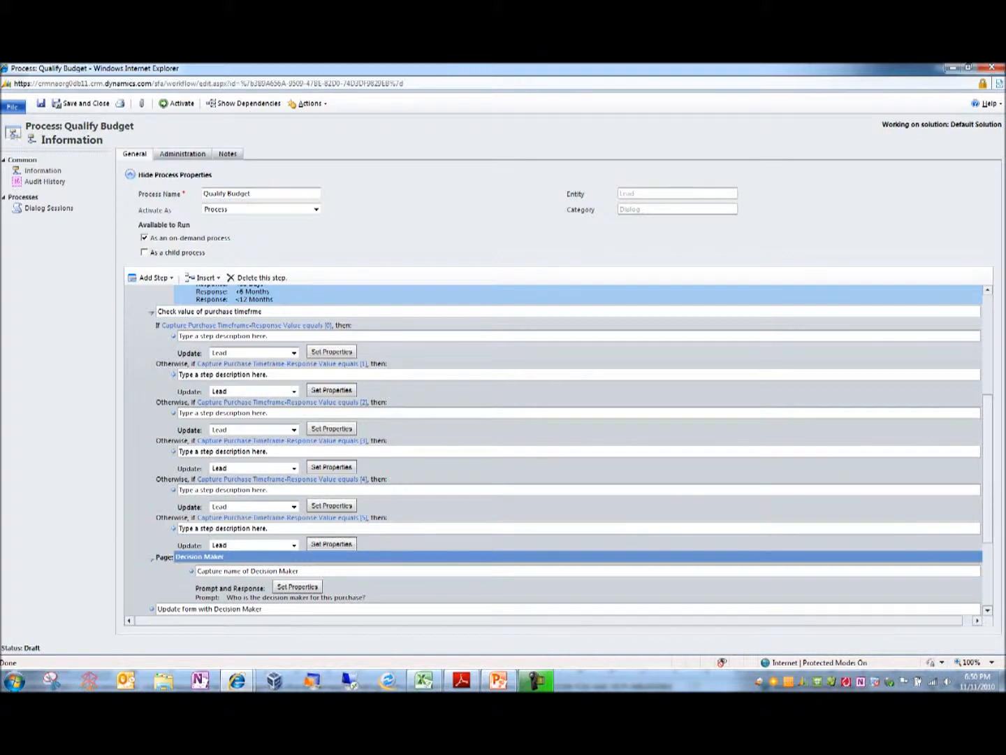
scroll(986, 505, "down", 1)
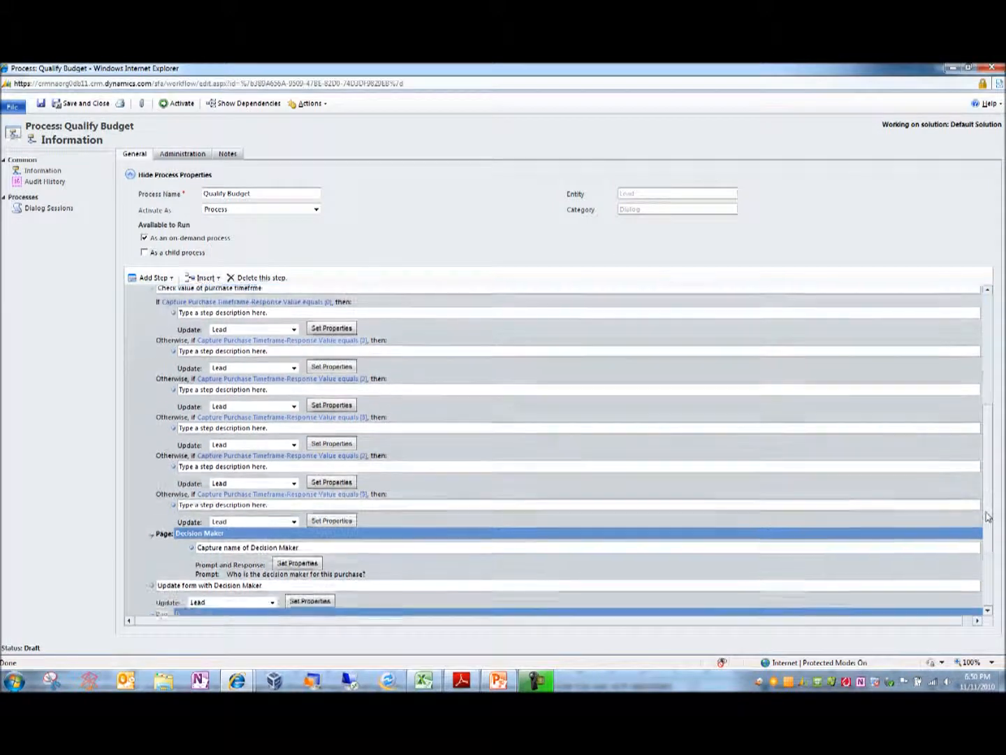
scroll(988, 500, "up", 2)
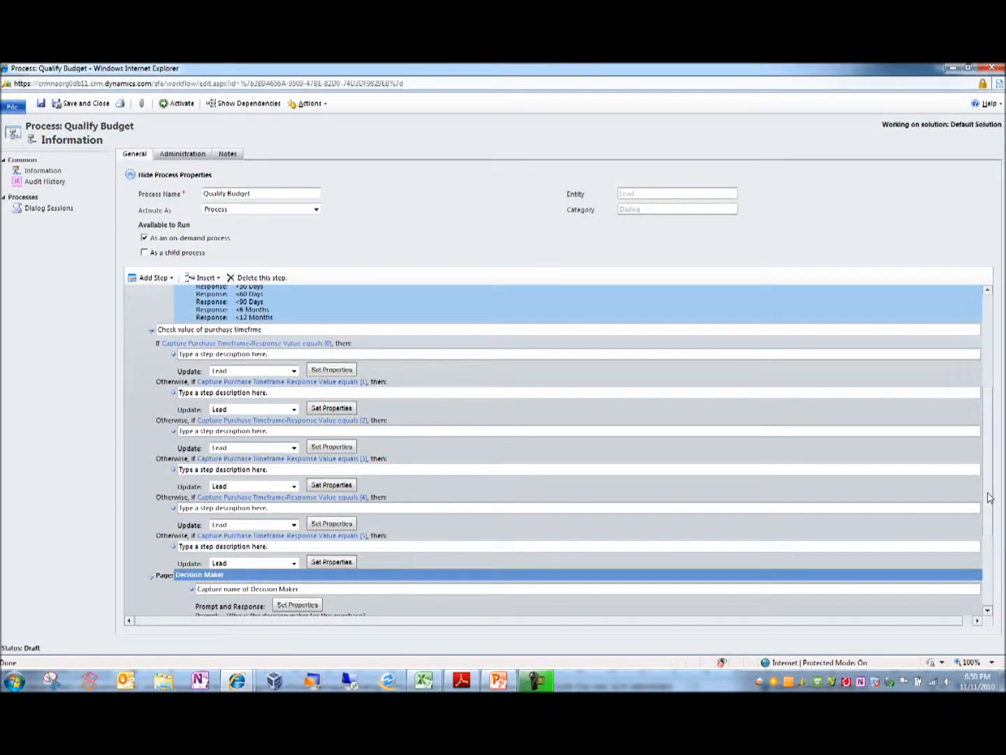
scroll(988, 496, "up", 3)
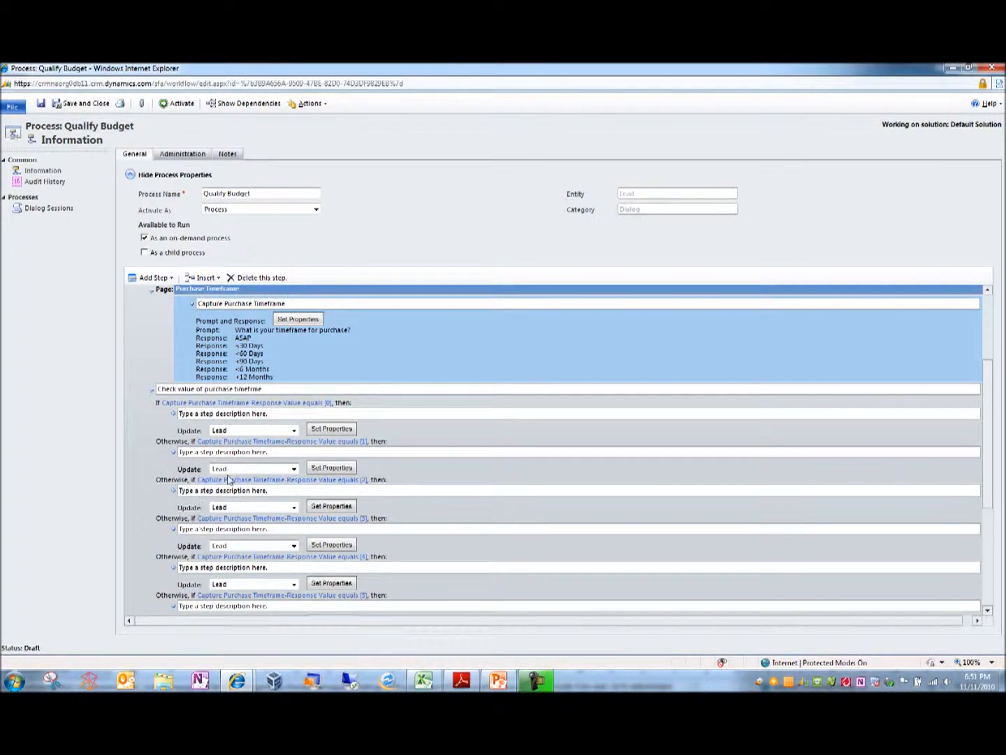
left_click(331, 429)
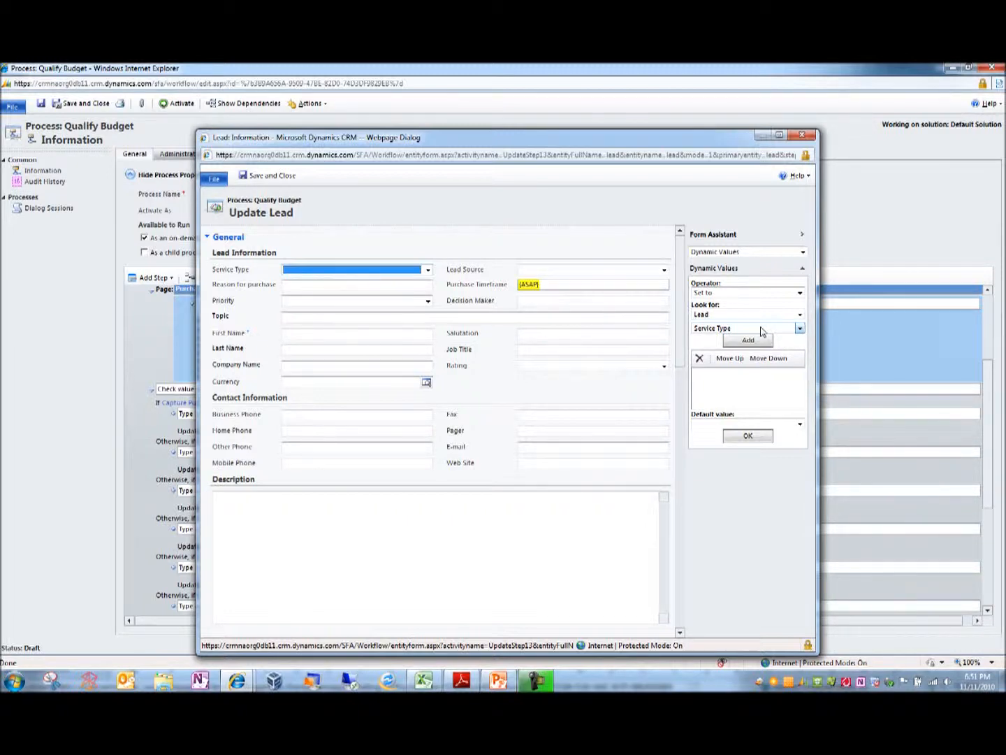
left_click(605, 289)
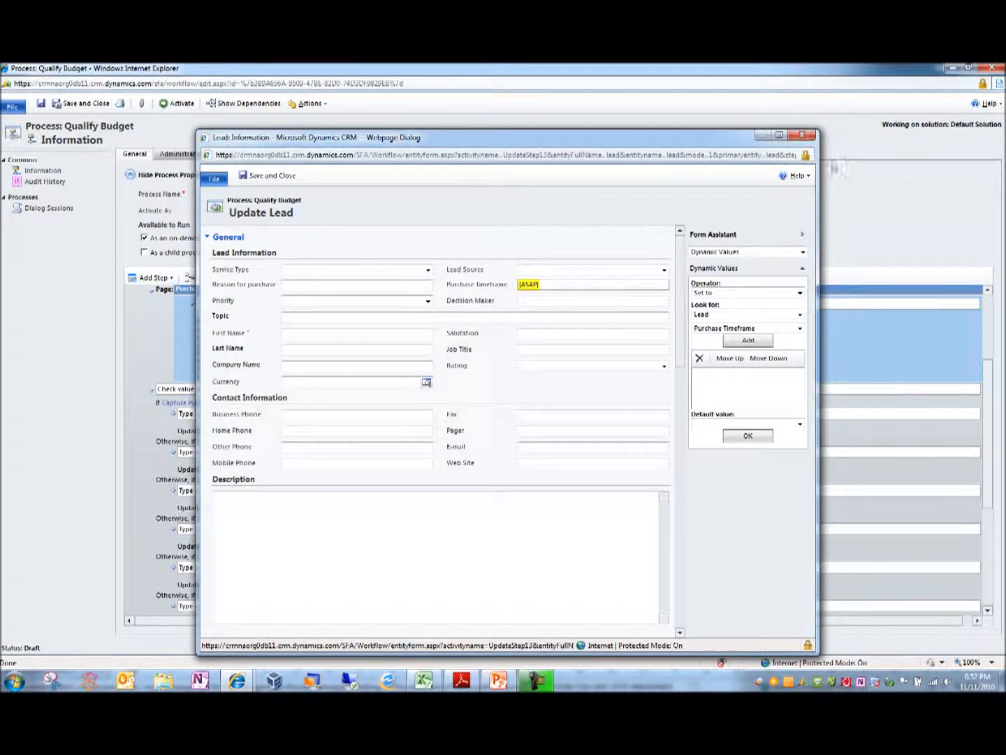
left_click(803, 137)
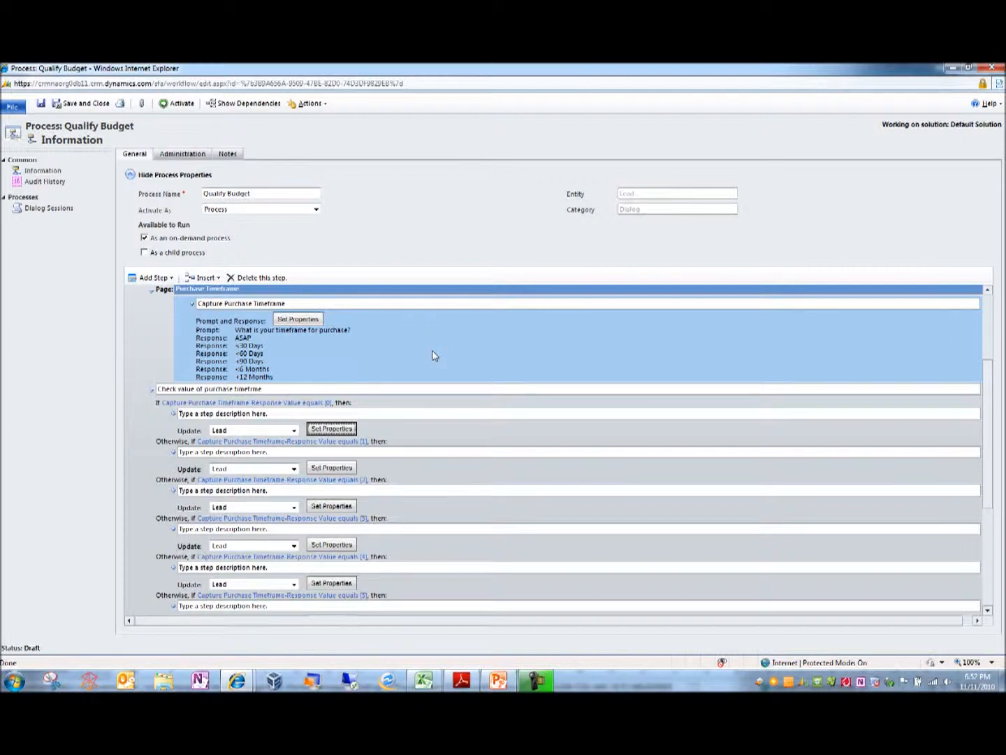
Switch to the CRM main window, go to the Sales leads list, and open the Sea to Sky Foods lead.
key("alt+Tab")
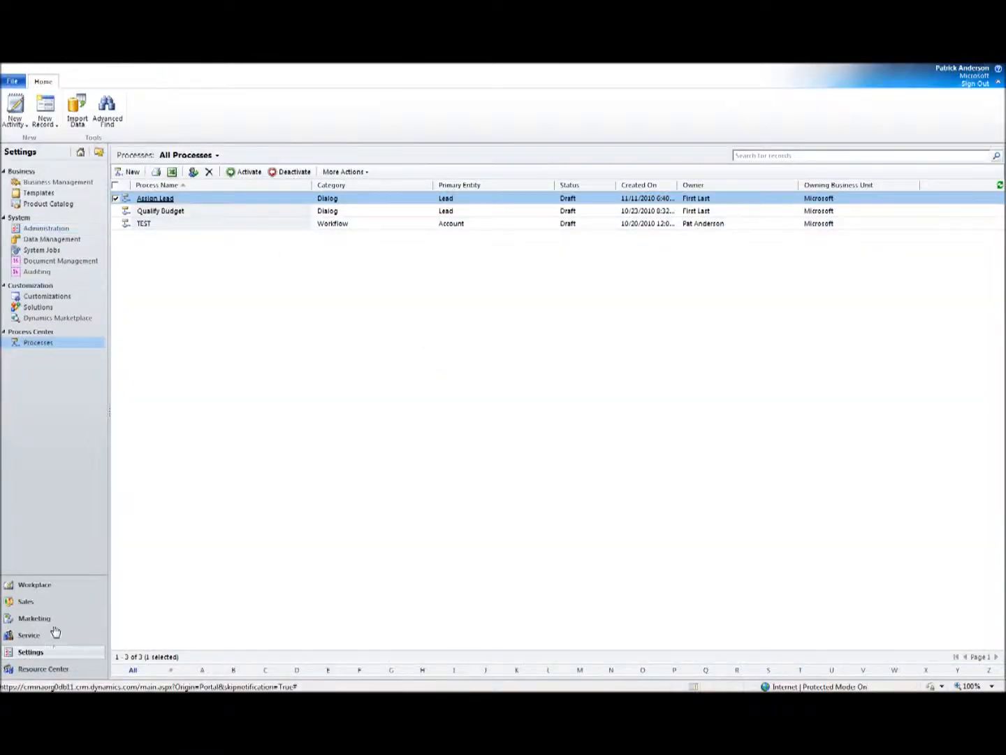
left_click(38, 601)
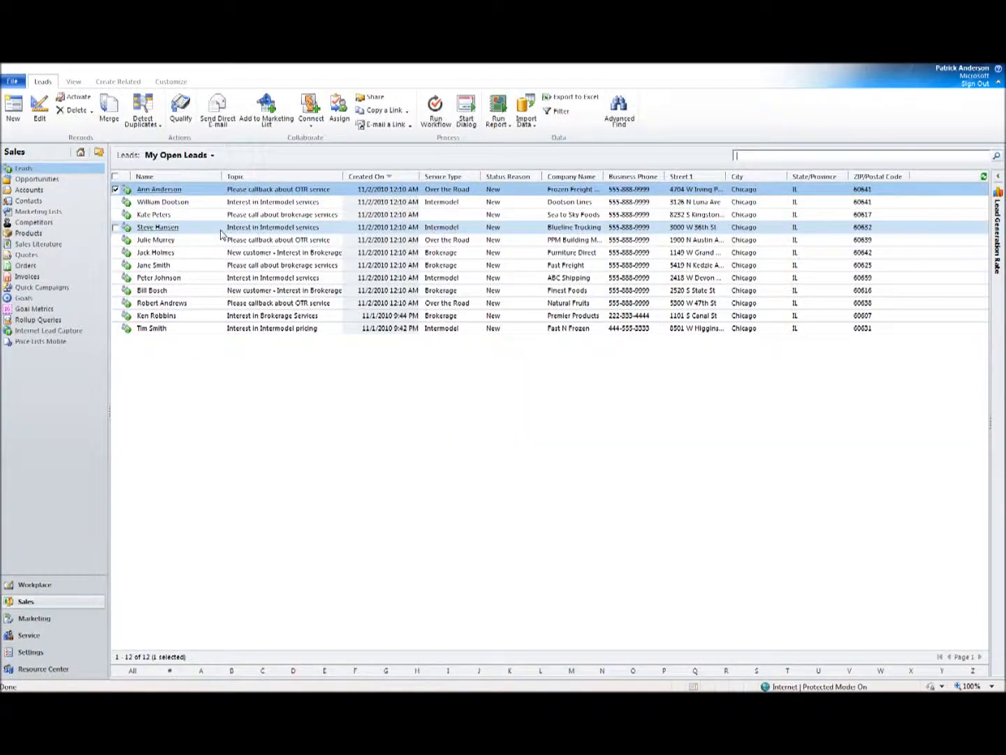
left_click(157, 216)
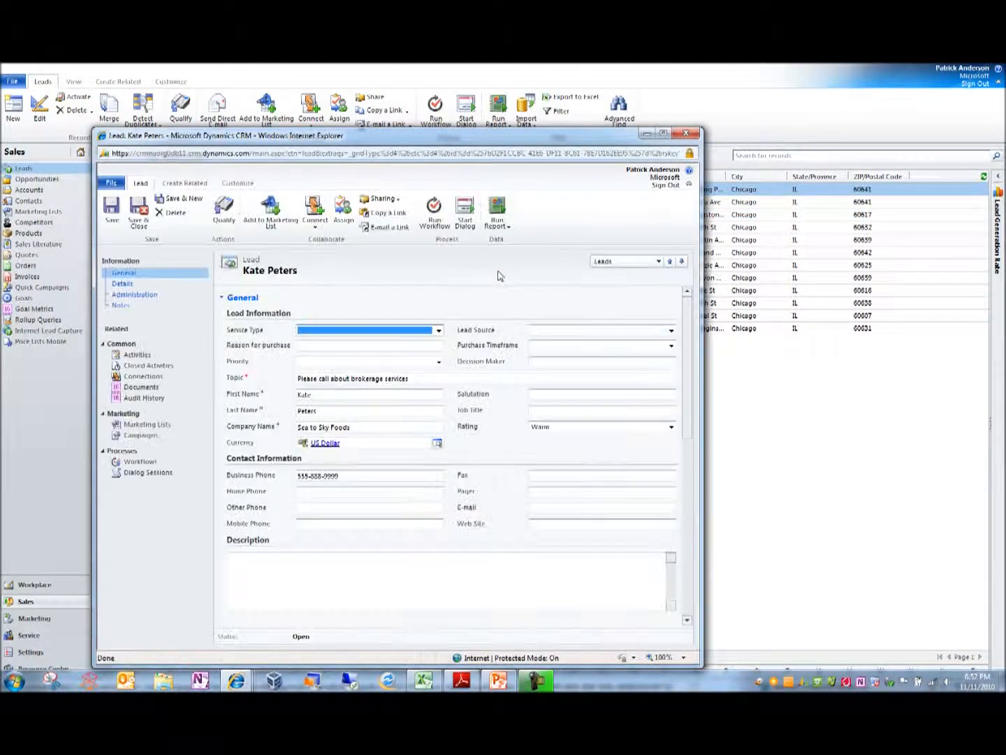
Try <60 Days and <6 months as the lead's Purchase Timeframe to demonstrate the field's option list.
left_click(643, 347)
left_click(629, 379)
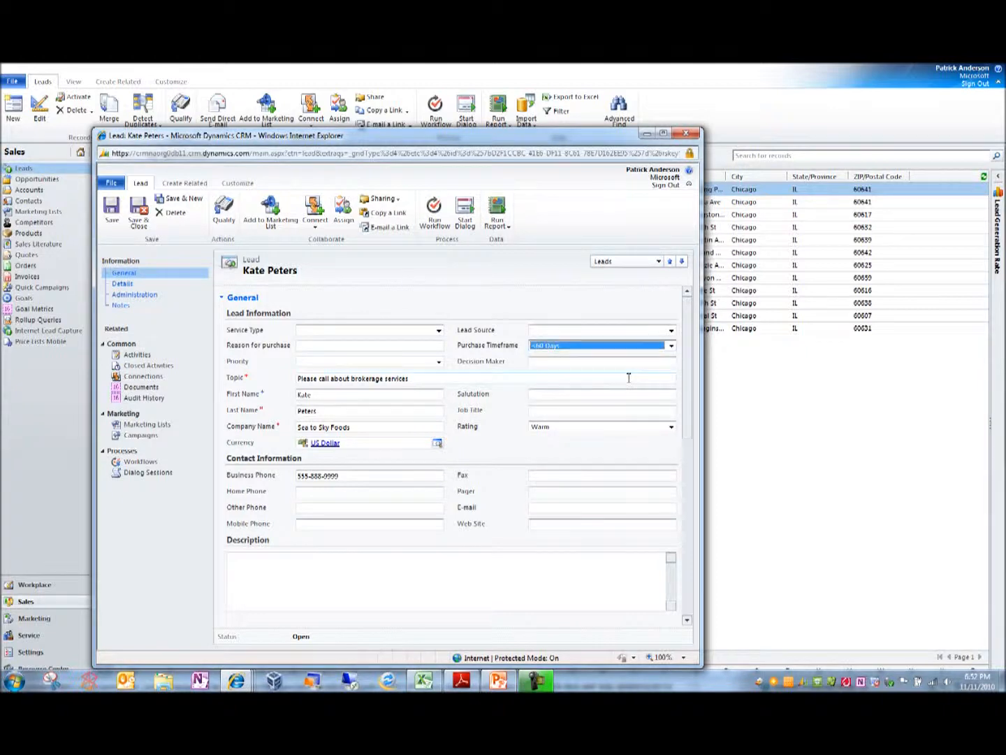
left_click(670, 345)
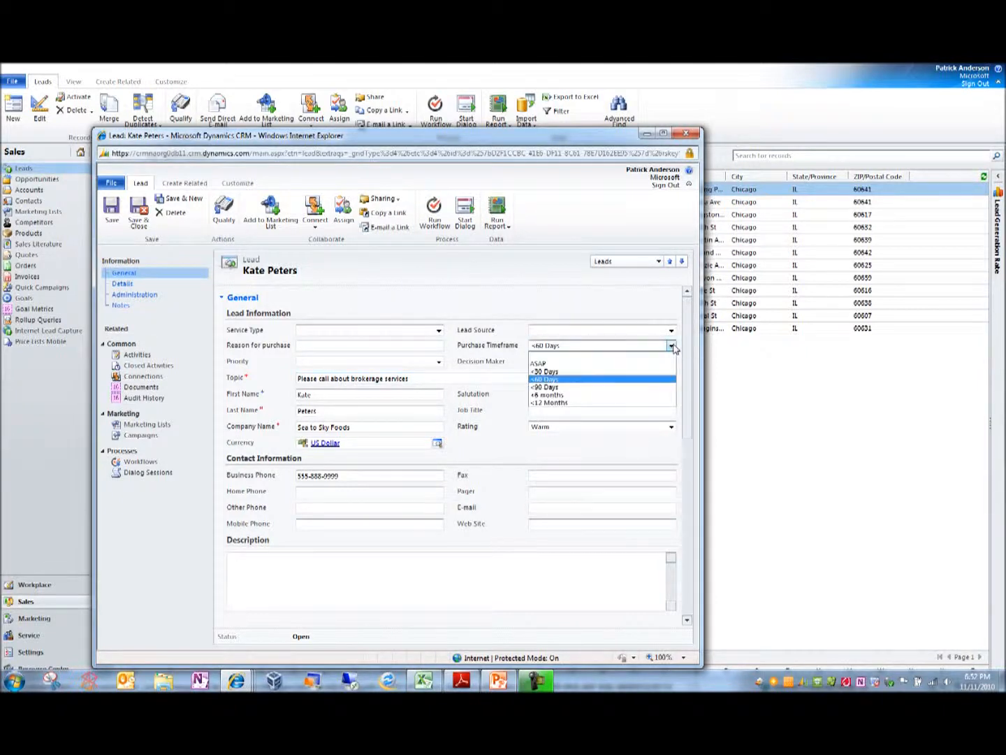
left_click(625, 396)
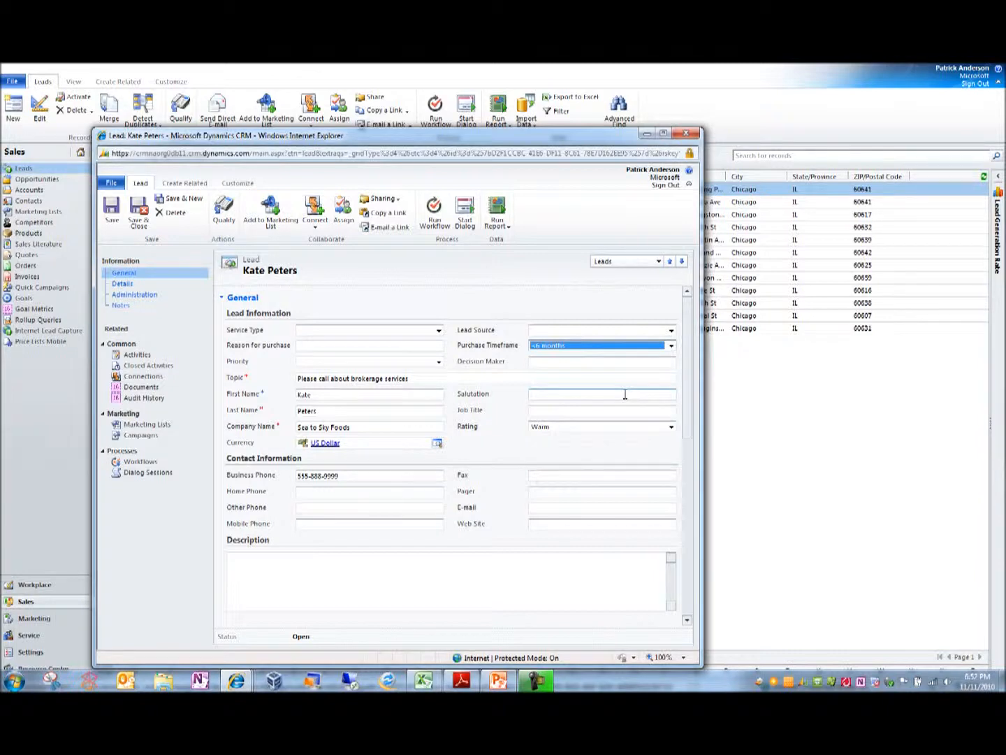
Return to the Qualify Budget process, inspect the Budgeted Project value in the lead update under the "check if yes" condition, and close its properties.
key("alt+Tab")
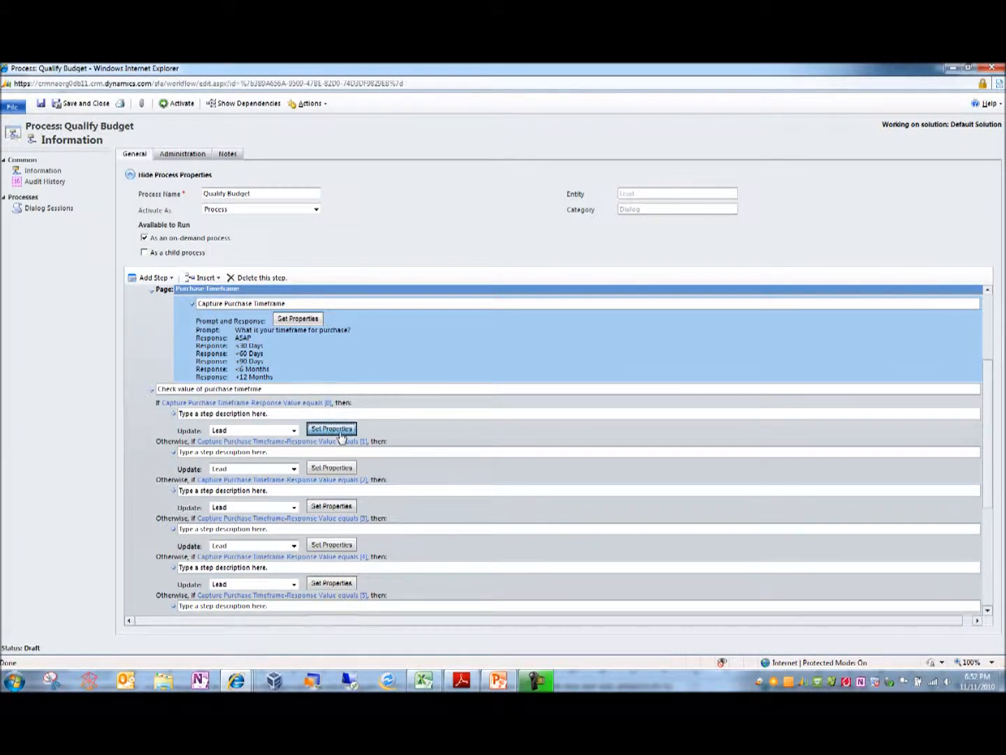
left_click_drag(987, 432, 990, 545)
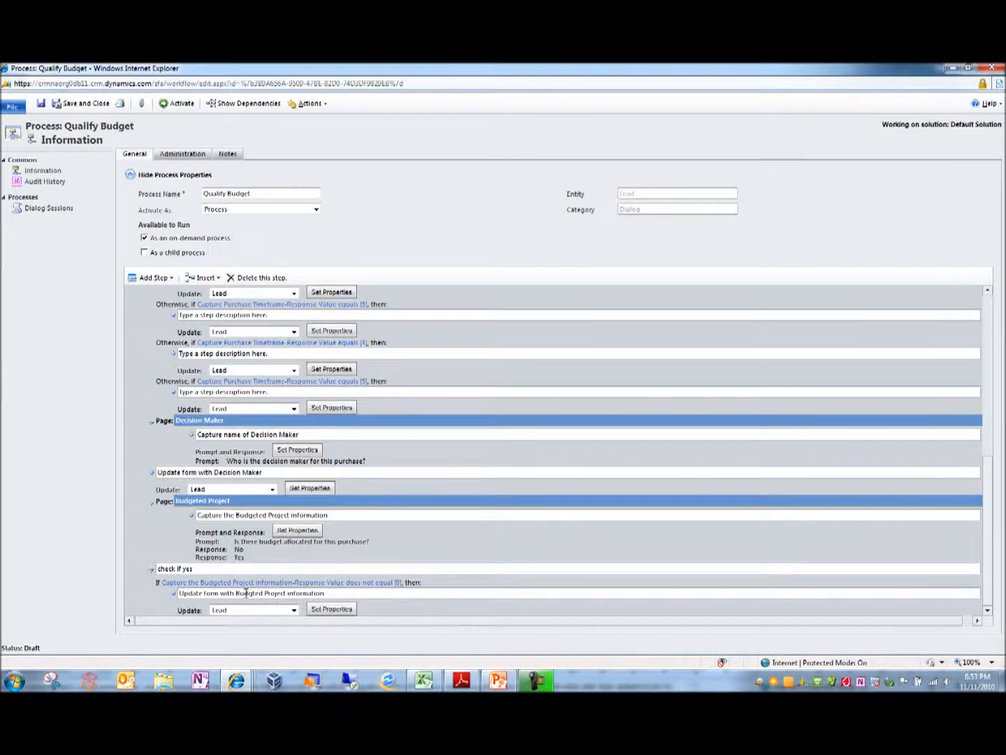
left_click(343, 613)
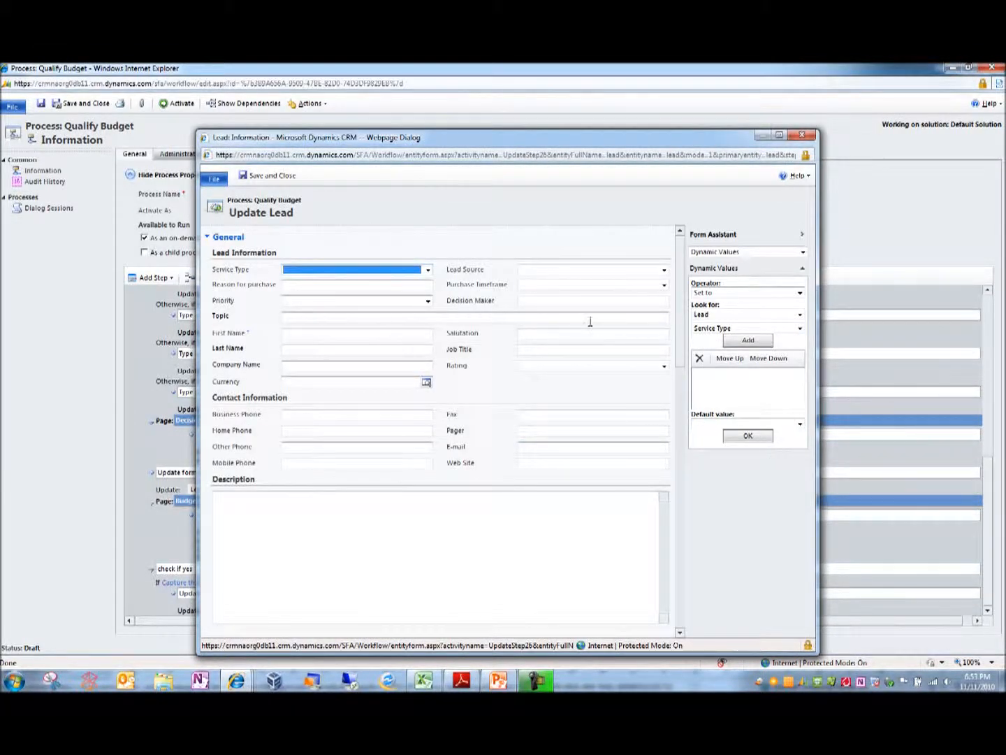
left_click(511, 238)
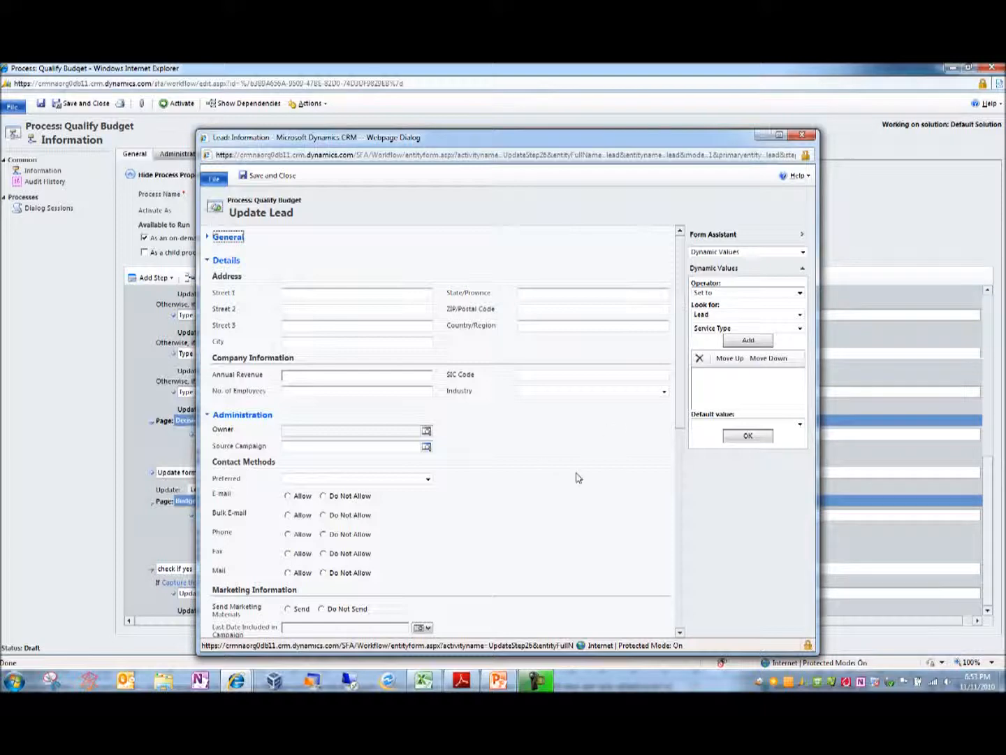
left_click_drag(683, 346, 689, 570)
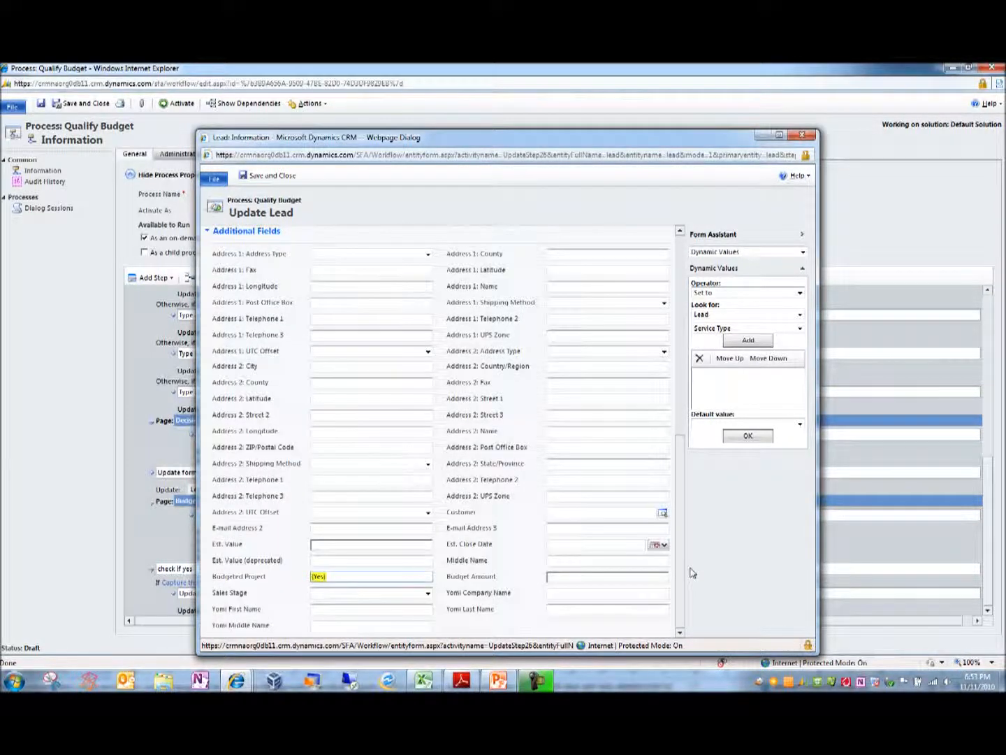
left_click(382, 579)
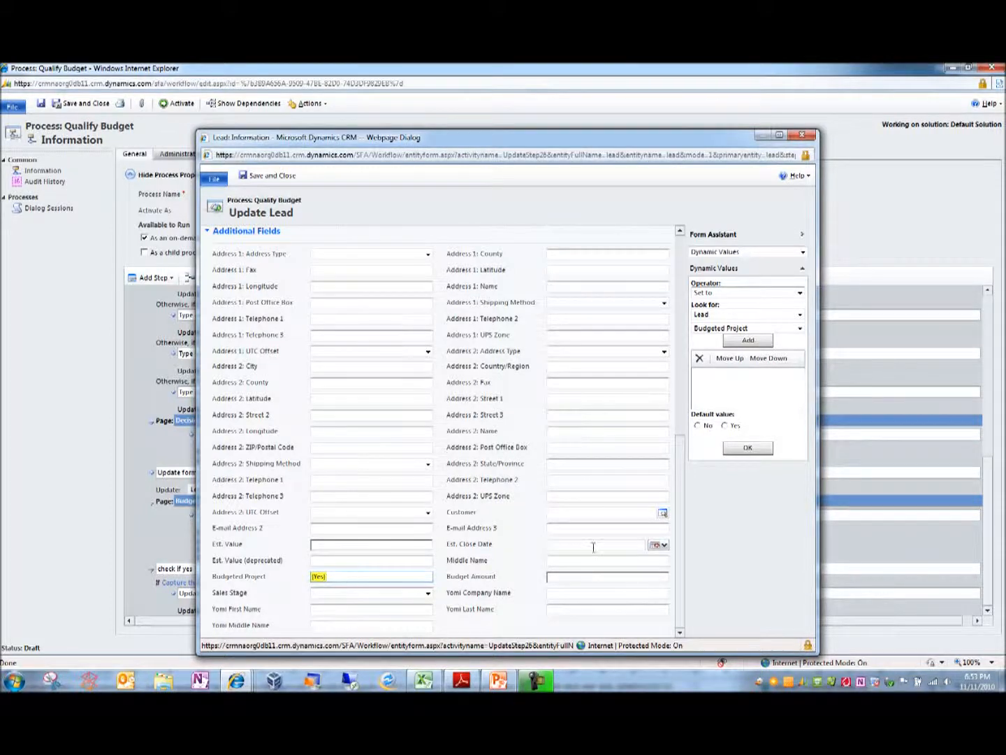
left_click(802, 134)
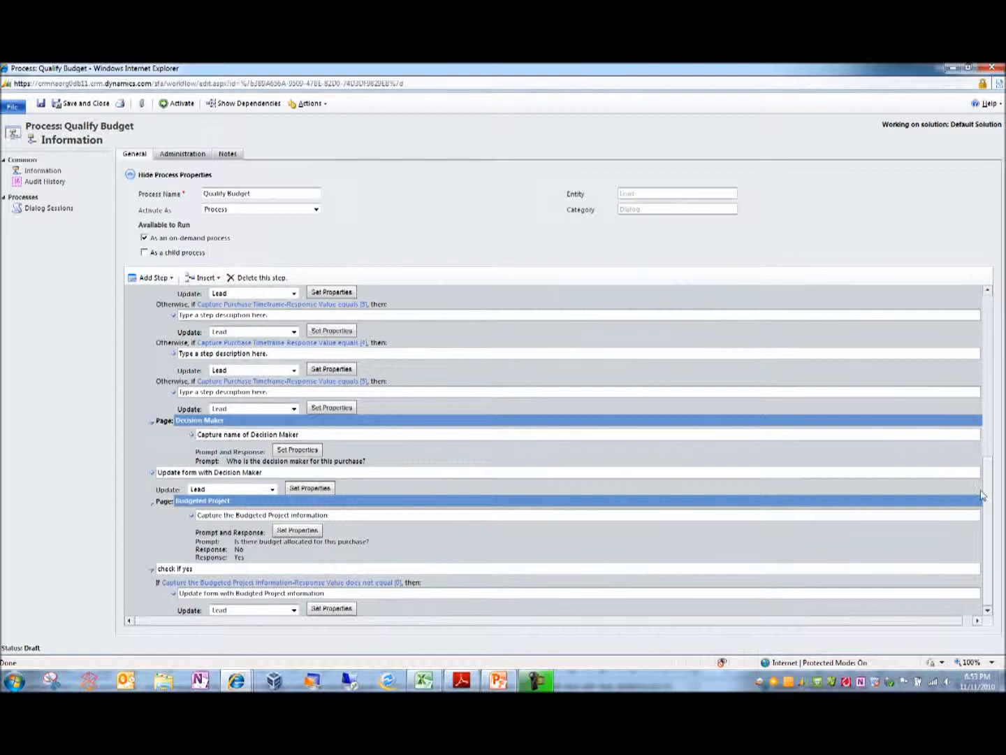
Return to the Sea to Sky Foods lead and close it, discarding the unsaved changes.
left_click_drag(982, 494, 988, 293)
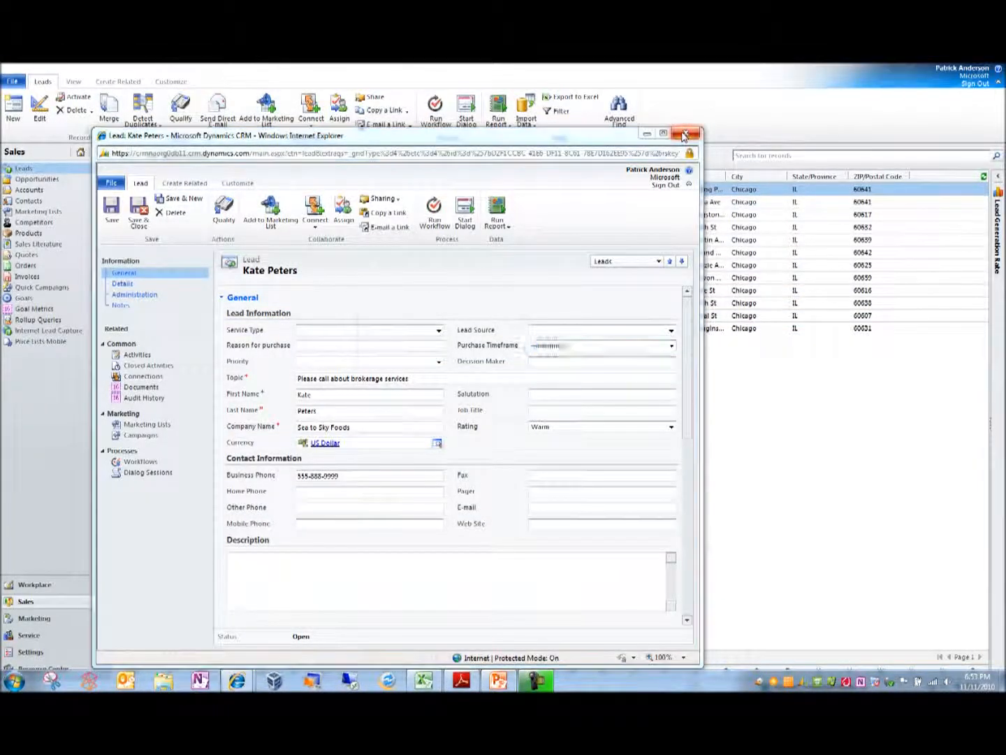
left_click(683, 135)
left_click(577, 432)
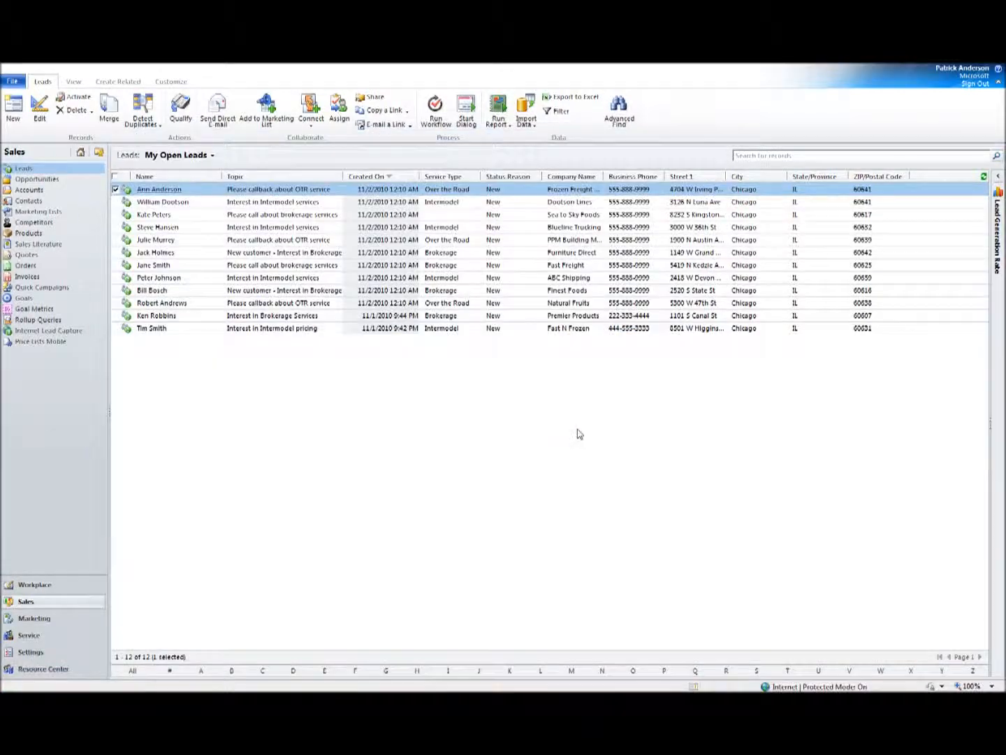